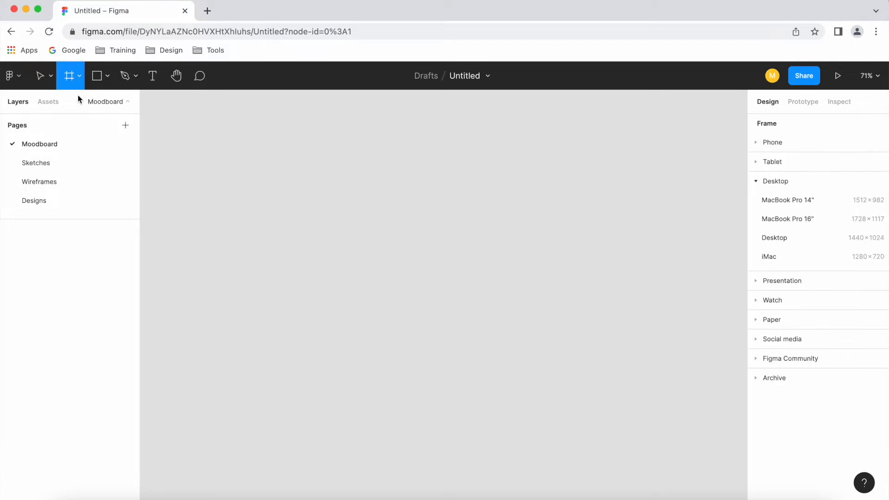
Draw a frame about 1169 × 507 and place three equal rectangles in a row inside it
{"action": "left_click_drag", "start_coordinate": [200, 179], "coordinate": [690, 391]}
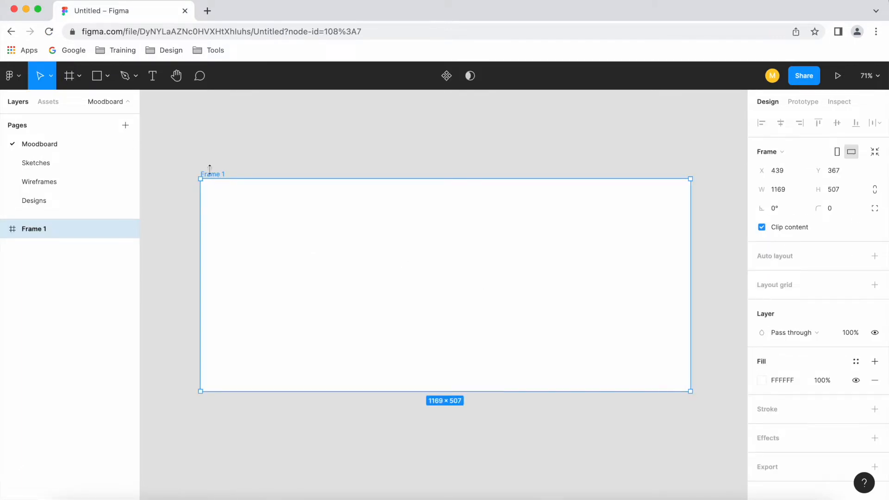
{"action": "left_click", "coordinate": [97, 76]}
{"action": "mouse_move", "coordinate": [239, 243]}
{"action": "left_mouse_down"}
{"action": "mouse_move", "coordinate": [383, 341]}
{"action": "mouse_move", "coordinate": [343, 327]}
{"action": "mouse_move", "coordinate": [363, 292]}
{"action": "mouse_move", "coordinate": [617, 293]}
{"action": "left_mouse_up"}
{"action": "left_click_drag", "start_coordinate": [697, 349], "coordinate": [324, 290]}
{"action": "left_click", "coordinate": [833, 125]}
{"action": "left_click", "coordinate": [472, 222]}
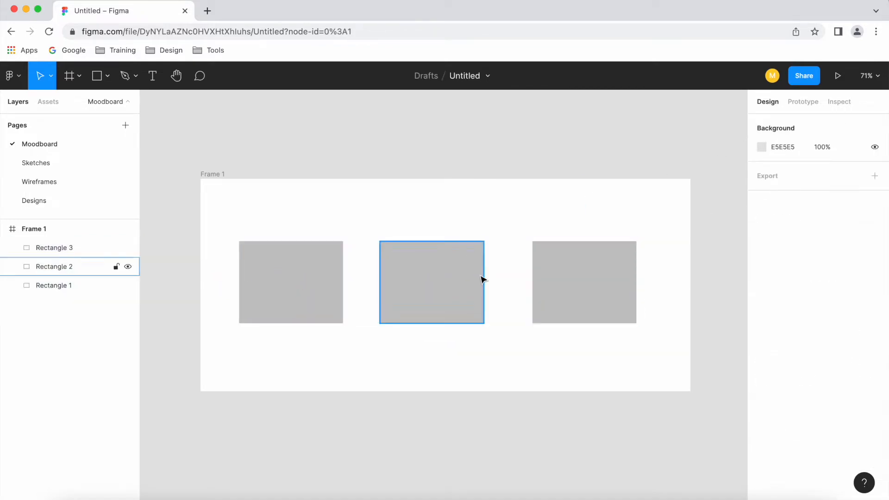
Apply auto layout to the frame containing the three rectangles
{"action": "left_click", "coordinate": [216, 178]}
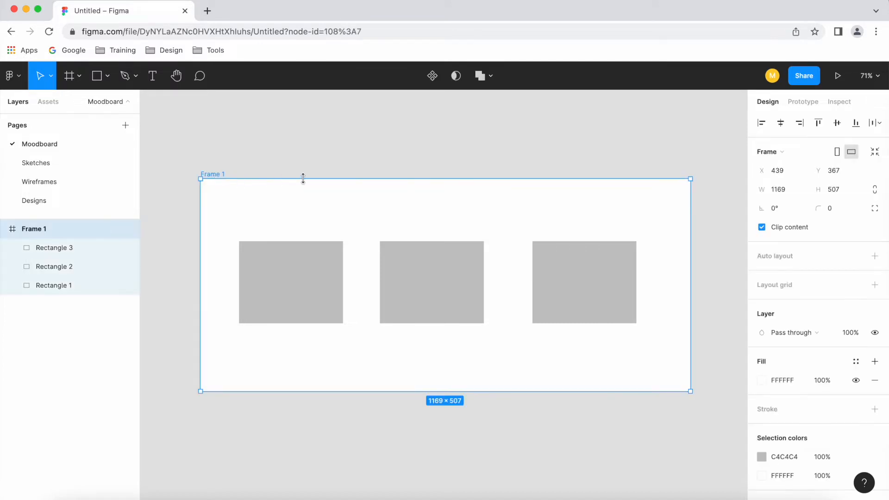
{"action": "left_click", "coordinate": [875, 257]}
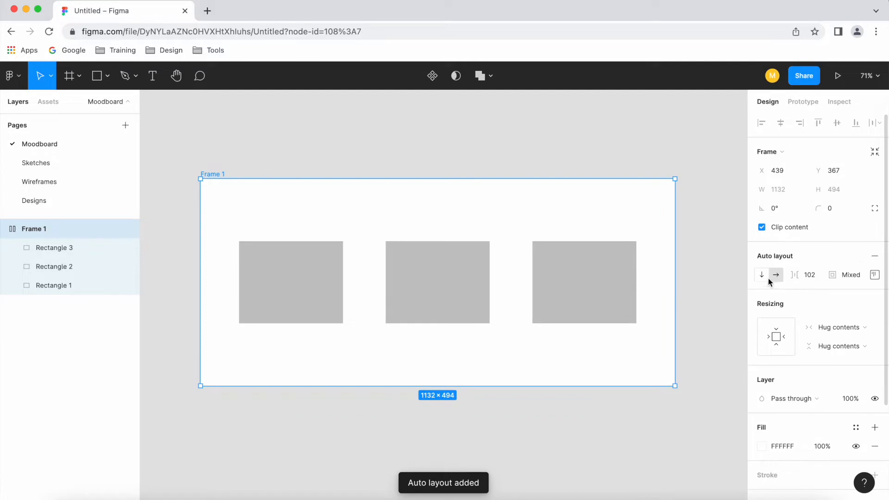
{"action": "scroll", "coordinate": [433, 248], "scroll_direction": "down", "scroll_amount": 3}
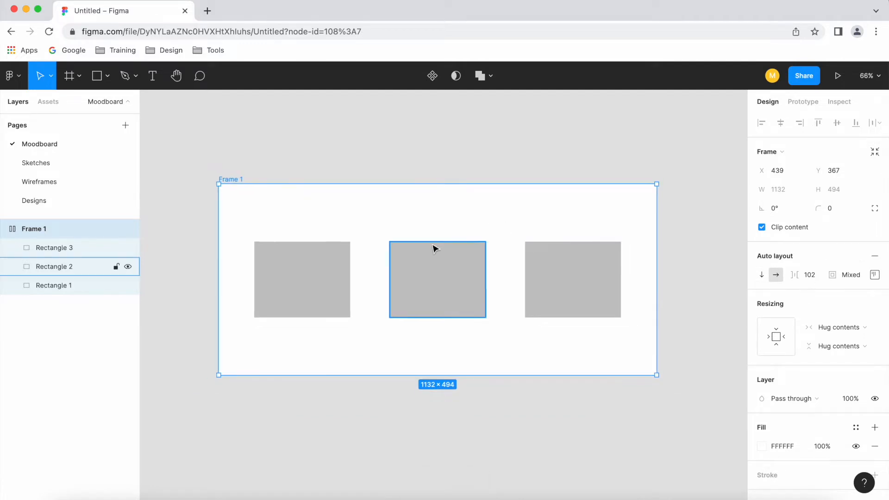
{"action": "scroll", "coordinate": [439, 250], "scroll_direction": "down", "scroll_amount": 3}
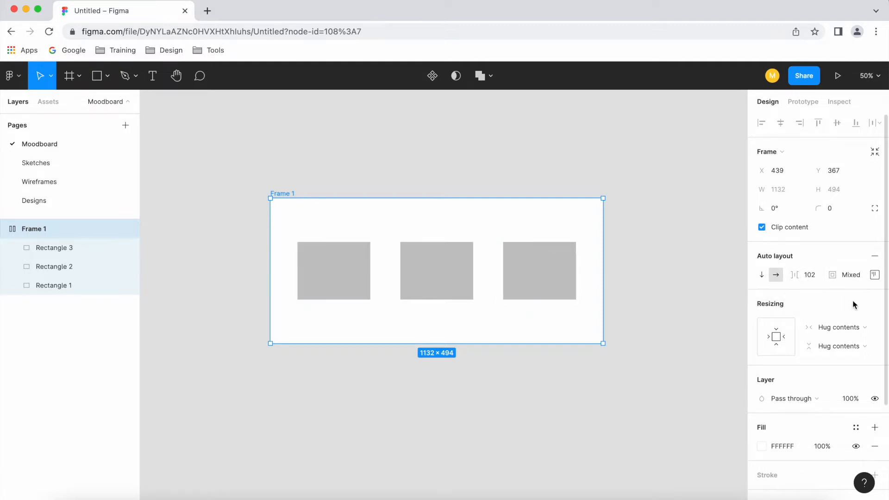
Switch the frame's auto layout to vertical direction
{"action": "left_click", "coordinate": [762, 275]}
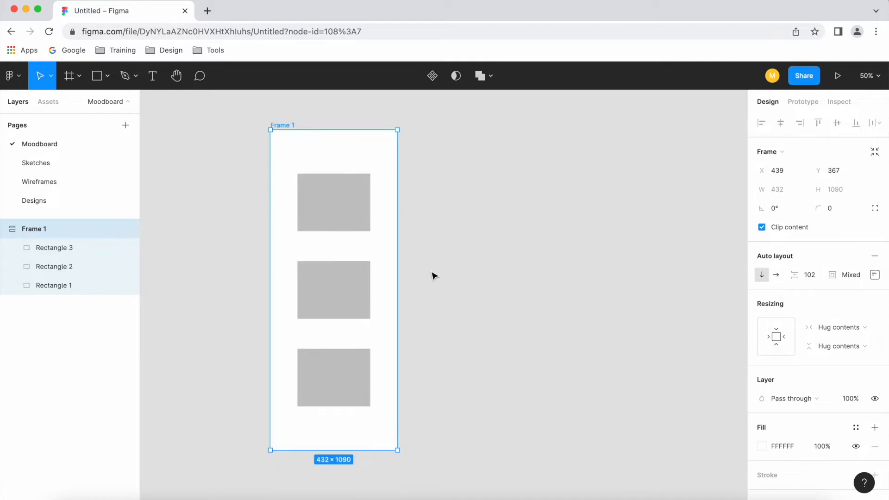
{"action": "scroll", "coordinate": [511, 265], "scroll_direction": "down", "scroll_amount": 1}
{"action": "scroll", "coordinate": [273, 268], "scroll_direction": "up", "scroll_amount": 1}
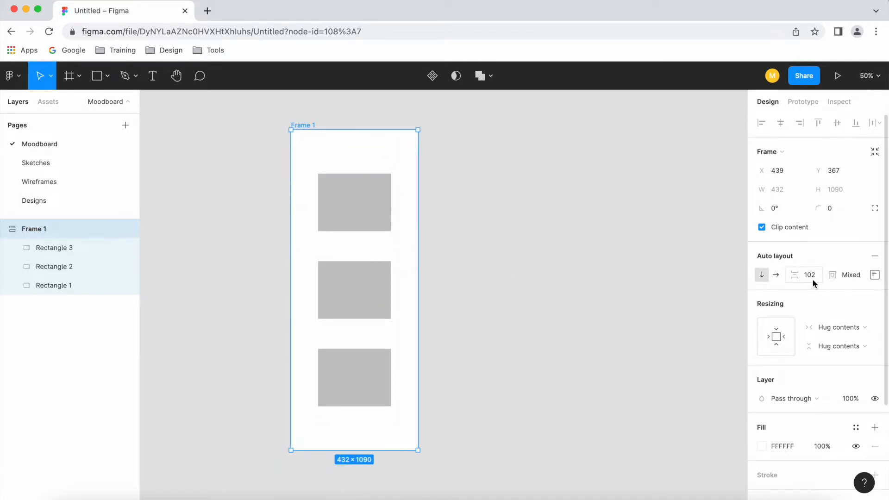
Set the spacing between items to 109 and return the auto layout to horizontal direction
{"action": "mouse_move", "coordinate": [797, 276]}
{"action": "left_mouse_down"}
{"action": "mouse_move", "coordinate": [843, 275]}
{"action": "mouse_move", "coordinate": [800, 276]}
{"action": "left_mouse_up"}
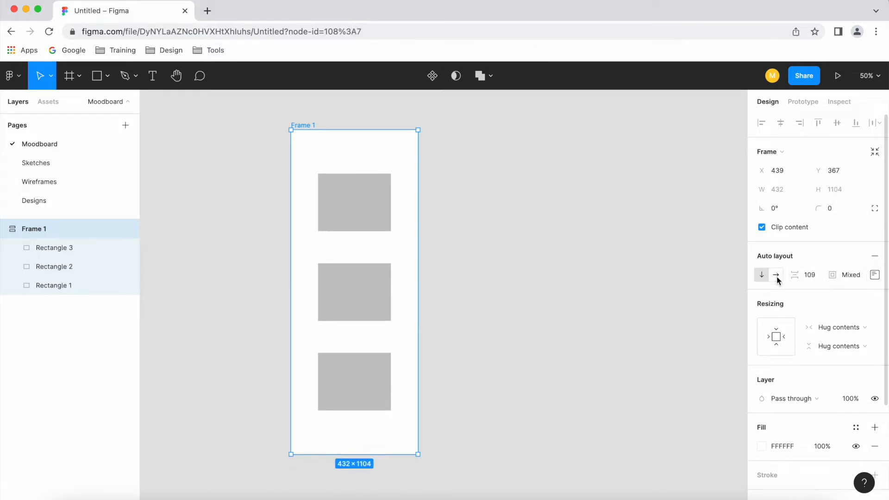
{"action": "left_click", "coordinate": [776, 275]}
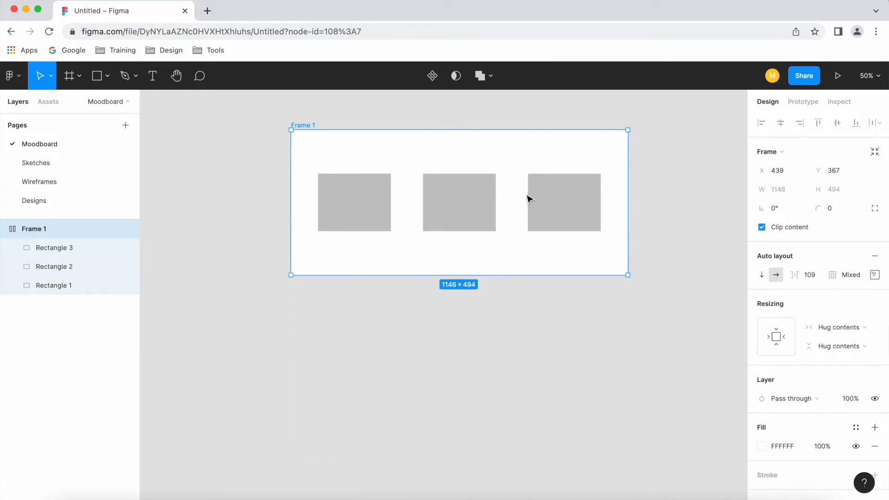
{"action": "scroll", "coordinate": [529, 199], "scroll_direction": "up", "scroll_amount": 2}
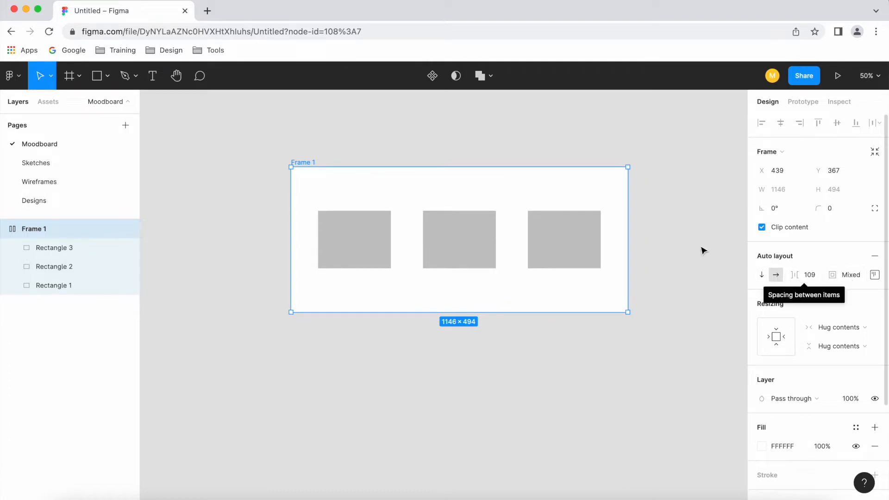
{"action": "scroll", "coordinate": [655, 230], "scroll_direction": "up", "scroll_amount": 1}
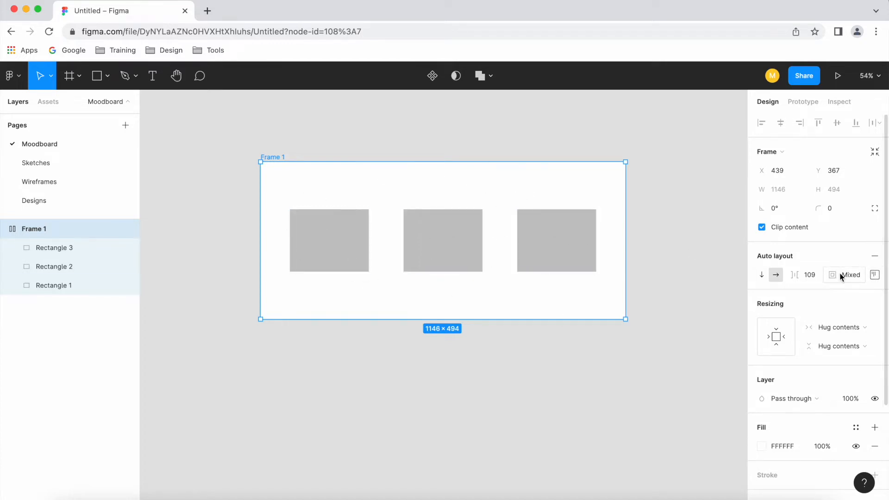
Set the frame's auto layout padding to 200 on all four sides
{"action": "left_click", "coordinate": [875, 275]}
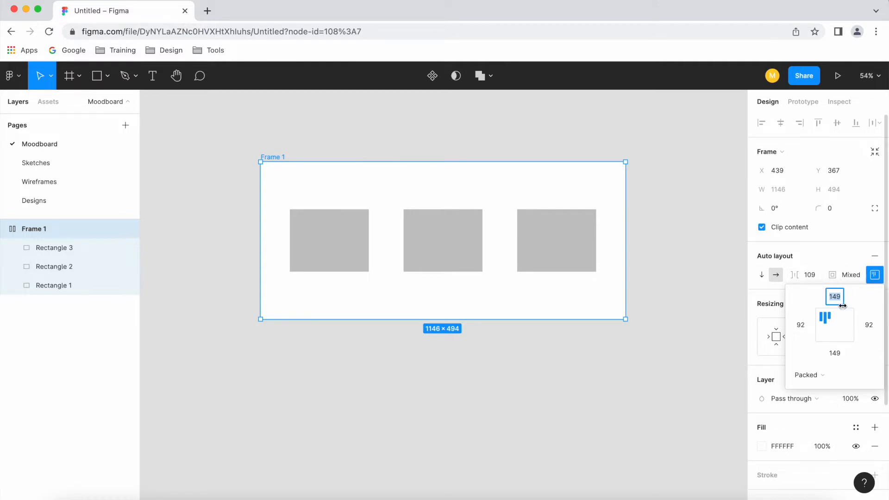
{"action": "type", "text": "200"}
{"action": "key", "text": "Tab"}
{"action": "type", "text": "2"}
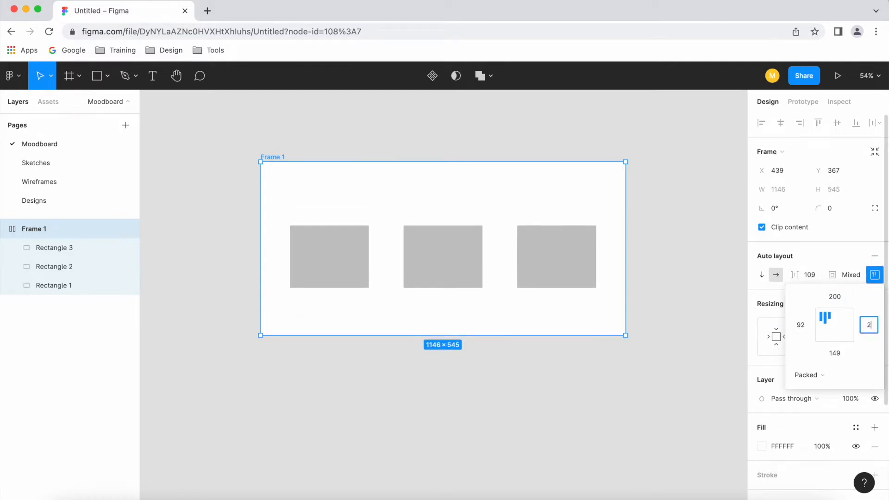
{"action": "key", "text": "Tab"}
{"action": "type", "text": "200"}
{"action": "key", "text": "Tab"}
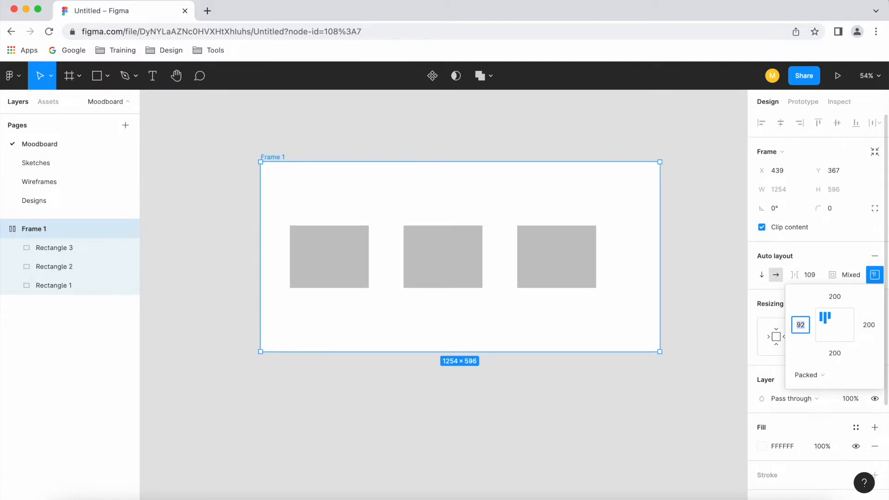
{"action": "key", "text": "Return"}
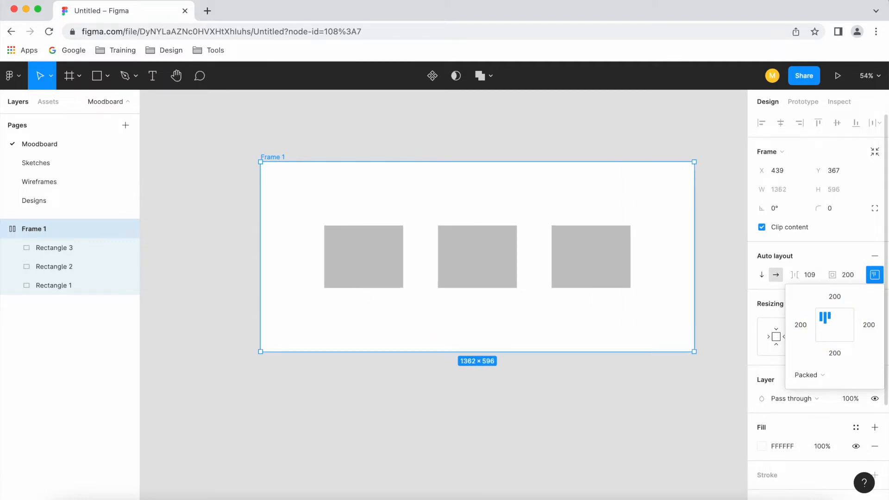
{"action": "left_click", "coordinate": [804, 262]}
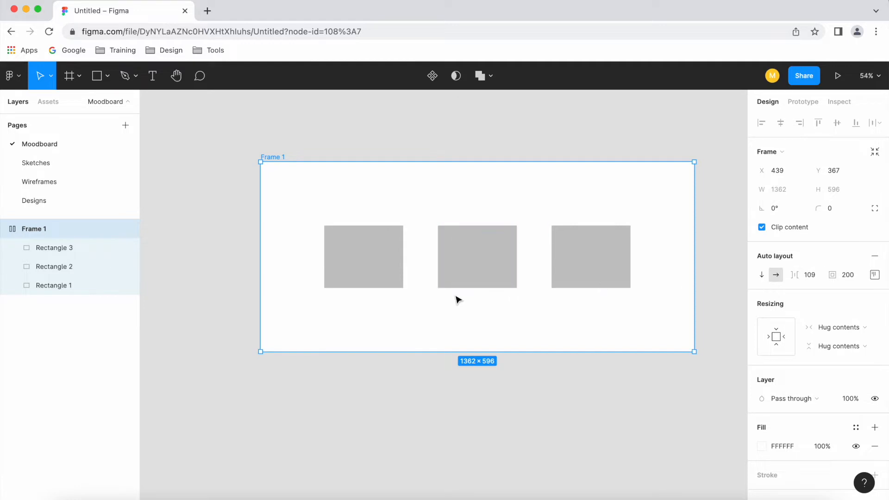
Increase the frame's spacing between items to 255
{"action": "scroll", "coordinate": [444, 301], "scroll_direction": "down", "scroll_amount": 2}
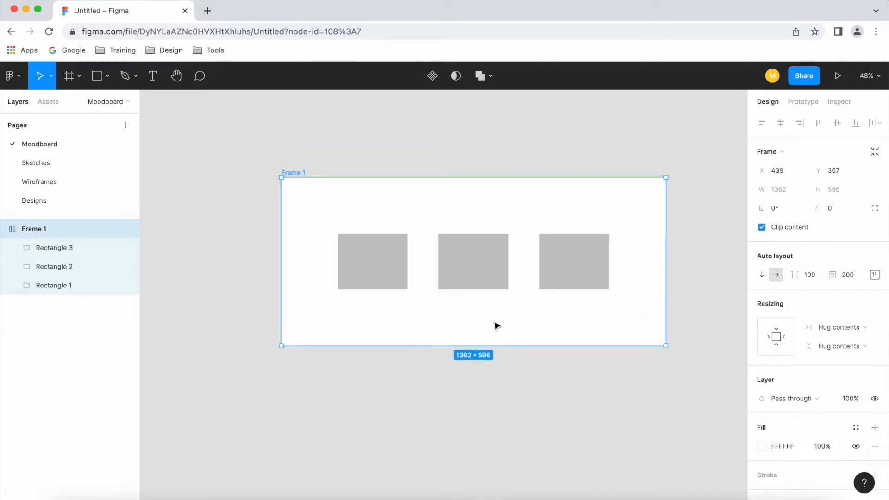
{"action": "left_click_drag", "start_coordinate": [800, 276], "coordinate": [872, 276]}
{"action": "scroll", "coordinate": [420, 316], "scroll_direction": "down", "scroll_amount": 3}
{"action": "left_click_drag", "start_coordinate": [800, 275], "coordinate": [833, 278]}
{"action": "scroll", "coordinate": [505, 291], "scroll_direction": "up", "scroll_amount": 5}
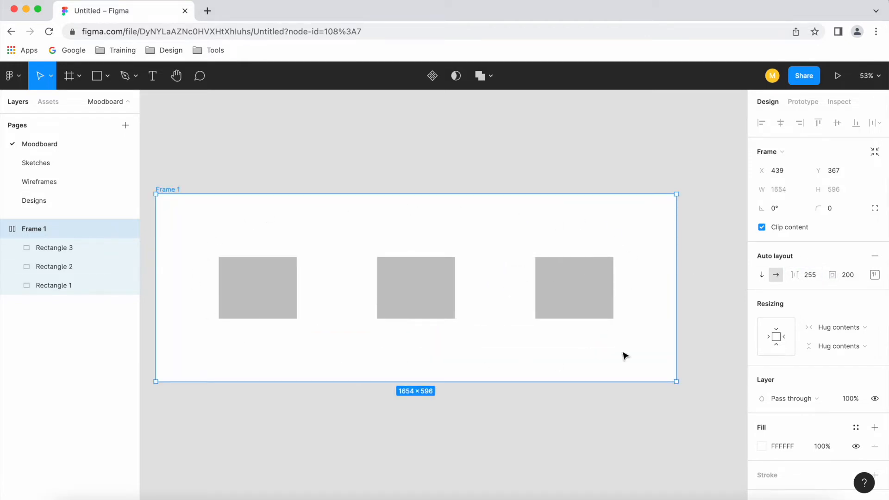
Reduce the frame's top and bottom padding to 100 and deselect the frame
{"action": "left_click", "coordinate": [878, 276]}
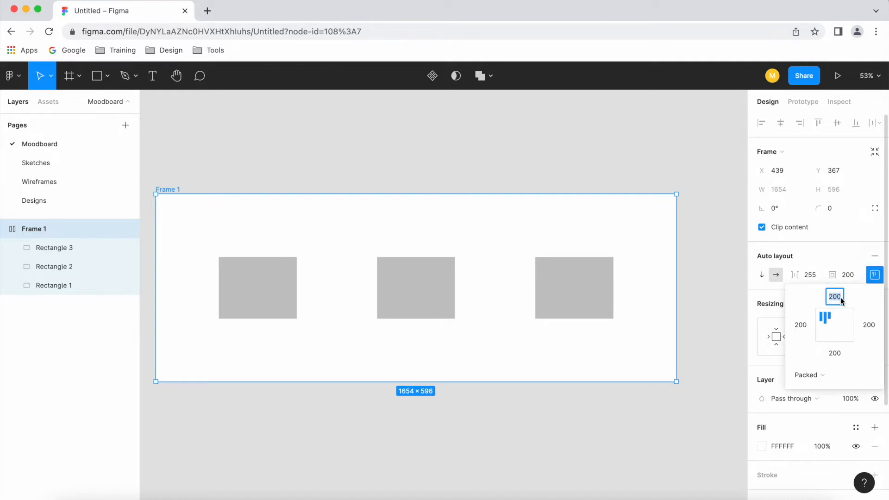
{"action": "type", "text": "100"}
{"action": "key", "text": "Tab"}
{"action": "key", "text": "Tab"}
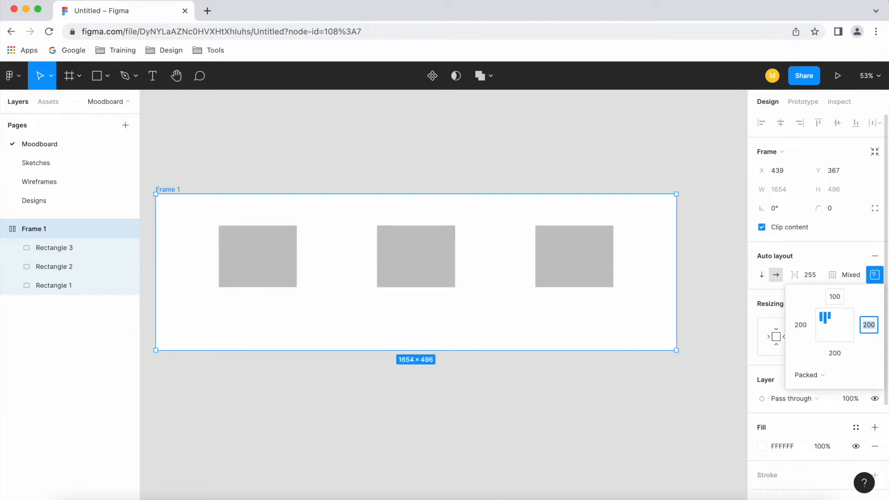
{"action": "key", "text": "Return"}
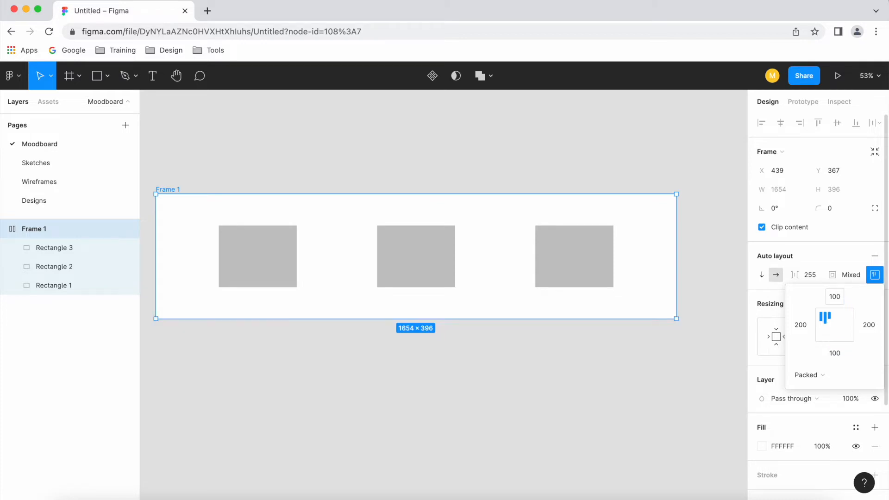
{"action": "left_click", "coordinate": [662, 373]}
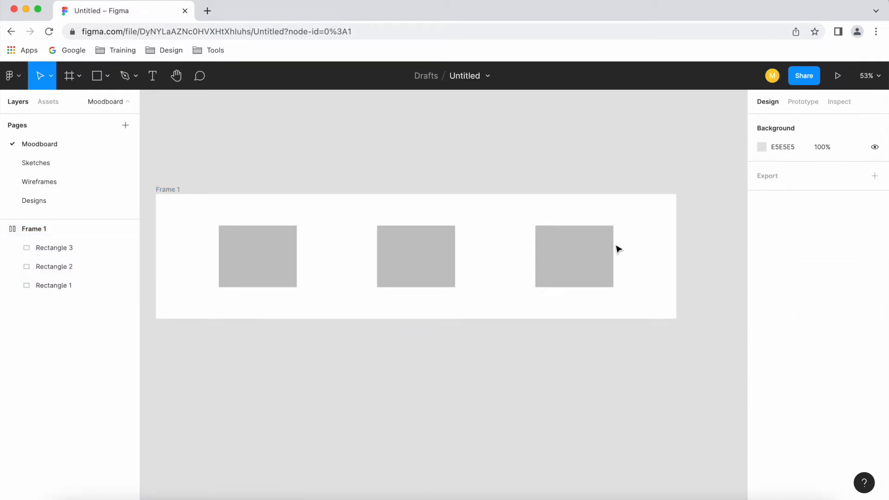
Select the frame and set its top and bottom padding to 200
{"action": "left_click", "coordinate": [172, 189]}
{"action": "scroll", "coordinate": [512, 236], "scroll_direction": "down", "scroll_amount": 2}
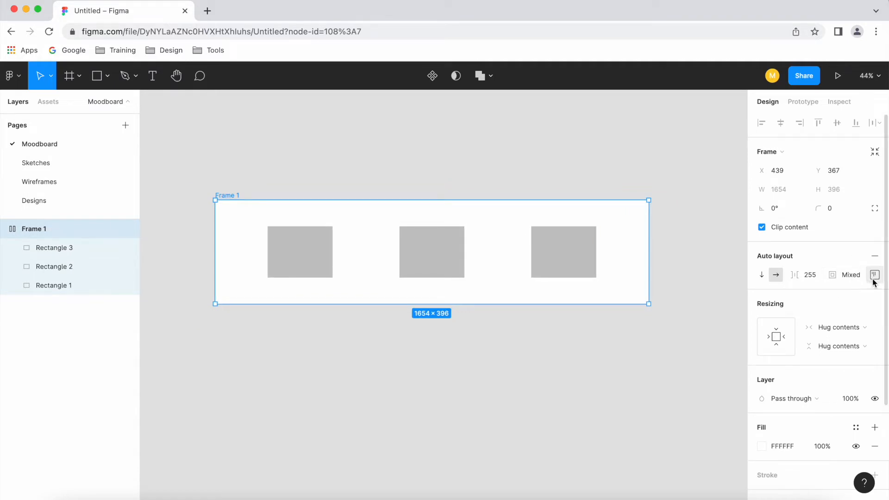
{"action": "left_click", "coordinate": [874, 276]}
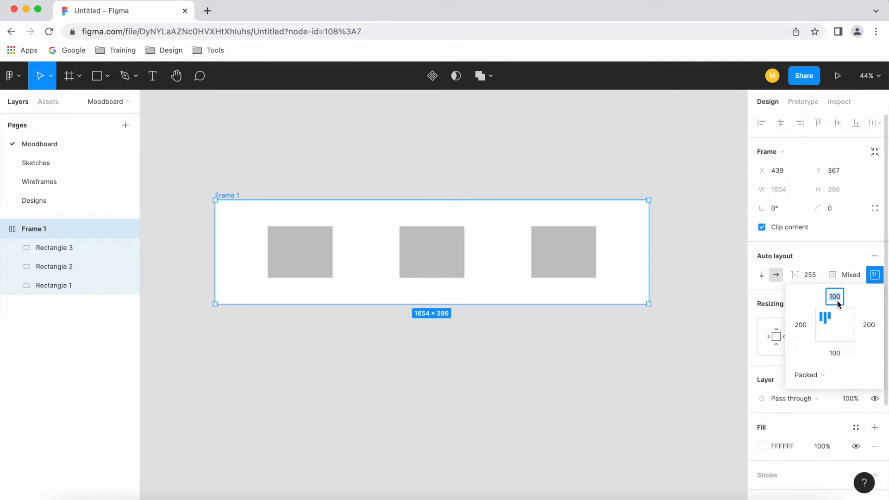
{"action": "type", "text": "200"}
{"action": "key", "text": "Tab"}
{"action": "key", "text": "Tab"}
{"action": "type", "text": "20"}
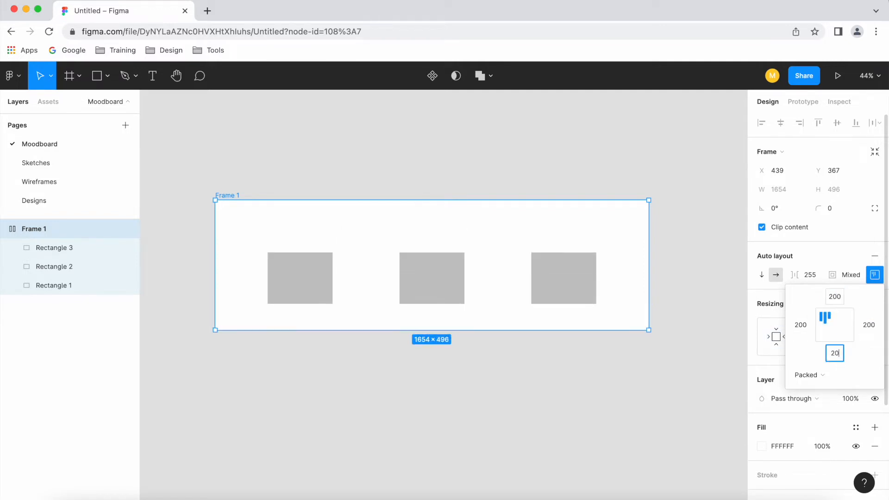
{"action": "type", "text": "0"}
{"action": "key", "text": "Return"}
{"action": "left_click", "coordinate": [832, 254]}
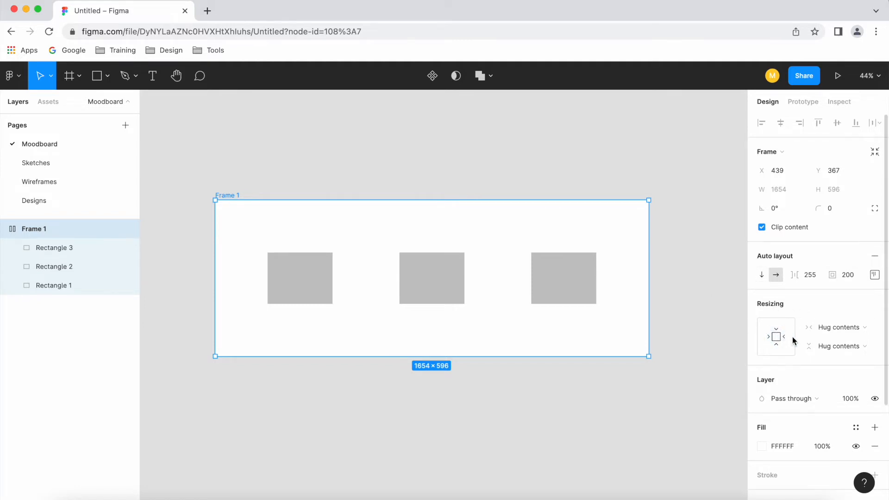
Try Fixed width as the frame's horizontal resizing with item spacing of 280, and undo the spacing change
{"action": "left_click", "coordinate": [849, 327]}
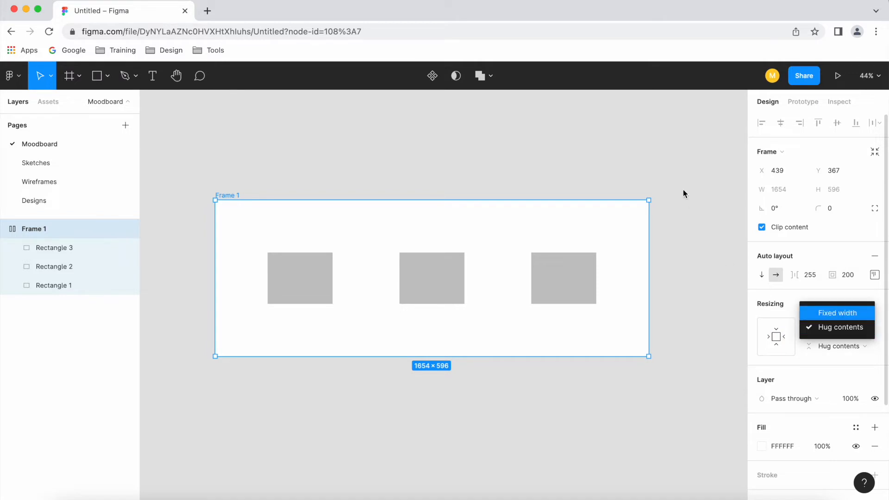
{"action": "left_click", "coordinate": [854, 313]}
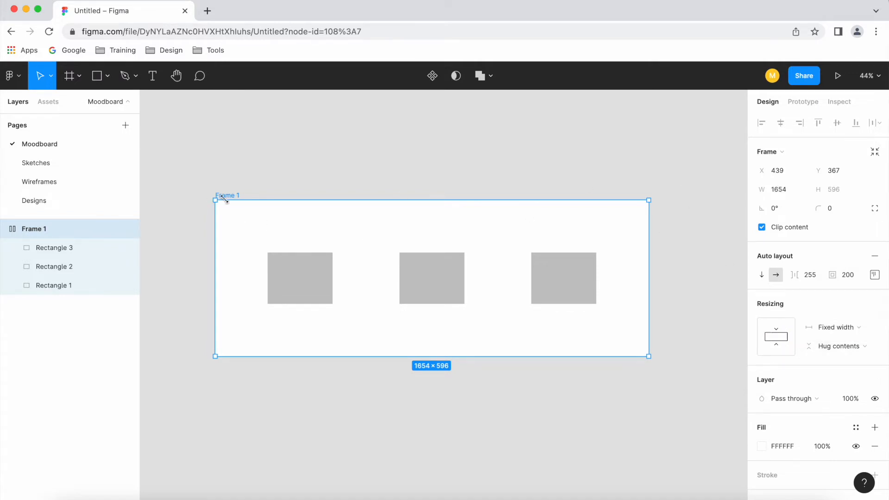
{"action": "left_click_drag", "start_coordinate": [798, 276], "coordinate": [821, 280]}
{"action": "left_click", "coordinate": [854, 328]}
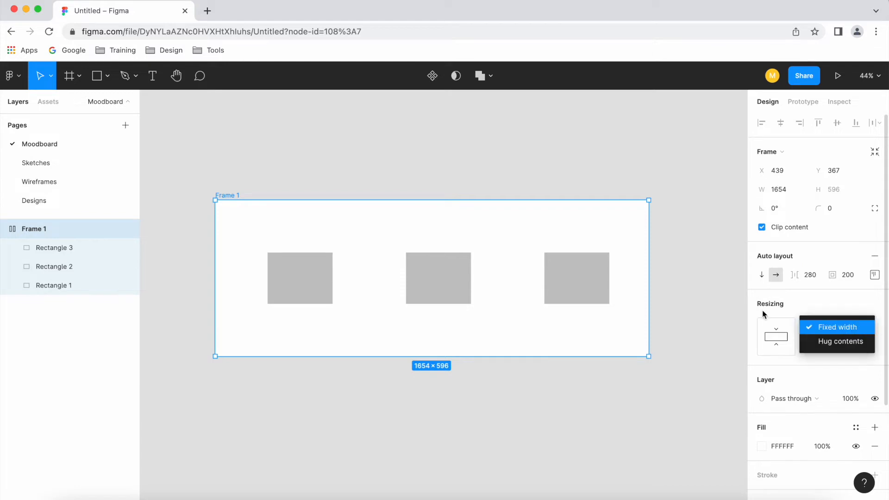
{"action": "left_click", "coordinate": [546, 194]}
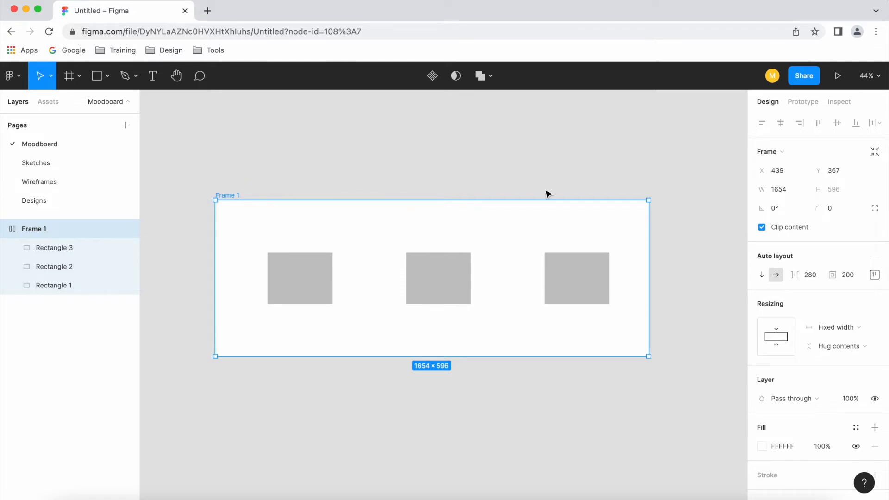
{"action": "key", "text": "super+z"}
{"action": "key", "text": "super+z"}
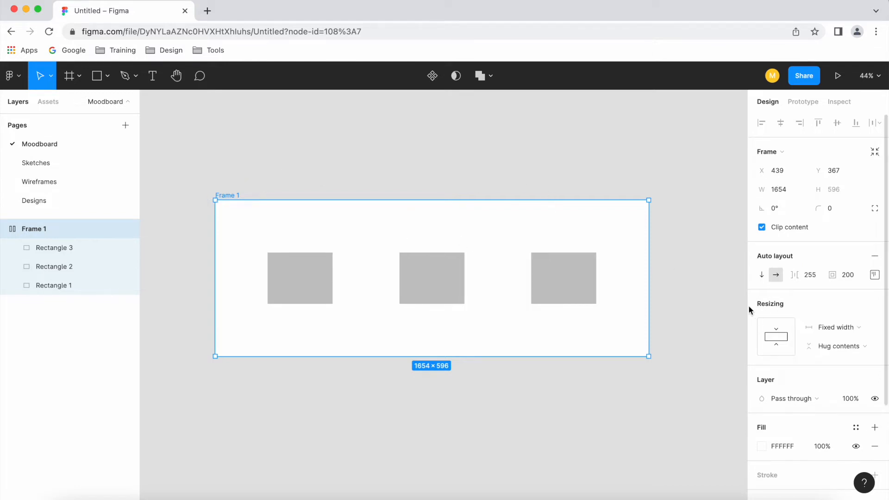
Set the frame's horizontal resizing to Hug contents and adjust the spacing between items to 258
{"action": "left_click", "coordinate": [868, 327]}
{"action": "left_click", "coordinate": [852, 339]}
{"action": "left_click_drag", "start_coordinate": [794, 276], "coordinate": [848, 283]}
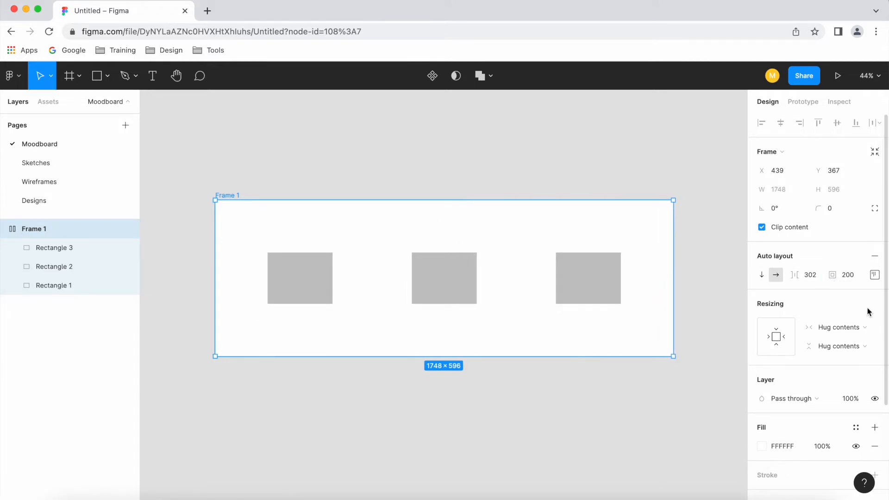
{"action": "left_click_drag", "start_coordinate": [800, 276], "coordinate": [743, 281]}
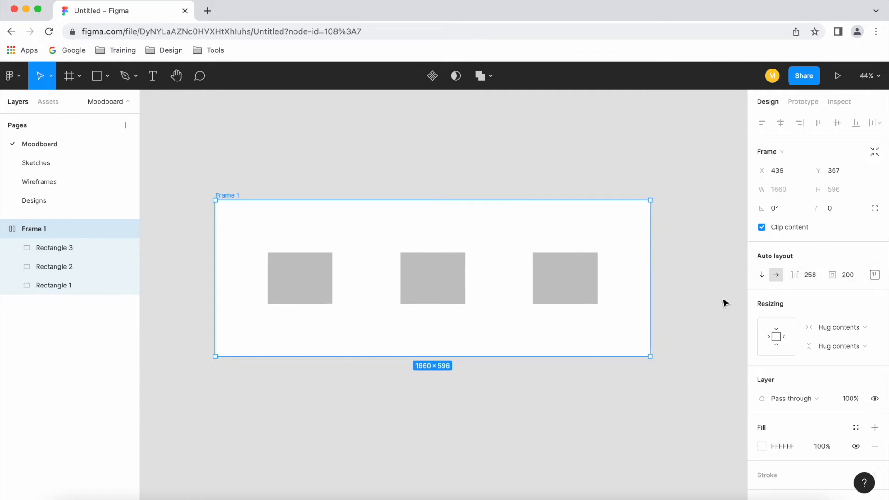
{"action": "left_click", "coordinate": [838, 350]}
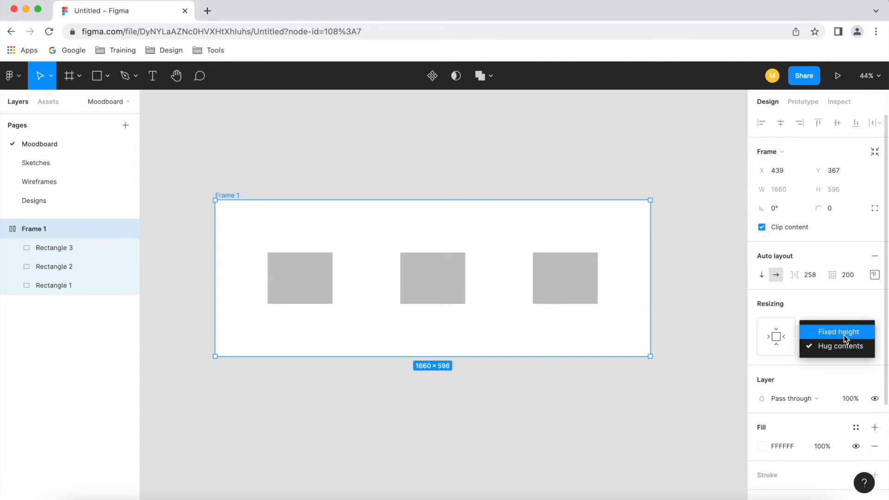
{"action": "left_click", "coordinate": [683, 313]}
{"action": "left_click", "coordinate": [317, 173]}
Set Frame 1's auto layout spacing mode to Space between and align its rectangles to the vertical middle
{"action": "left_click", "coordinate": [226, 195]}
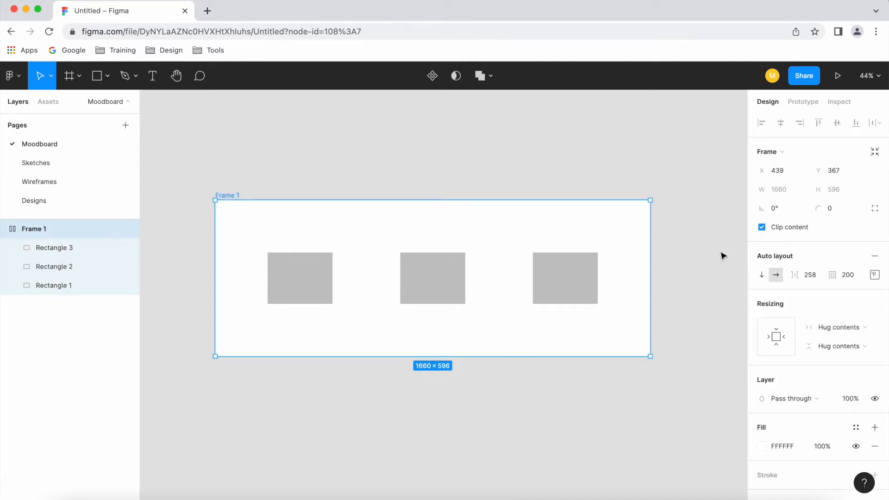
{"action": "left_click", "coordinate": [877, 279]}
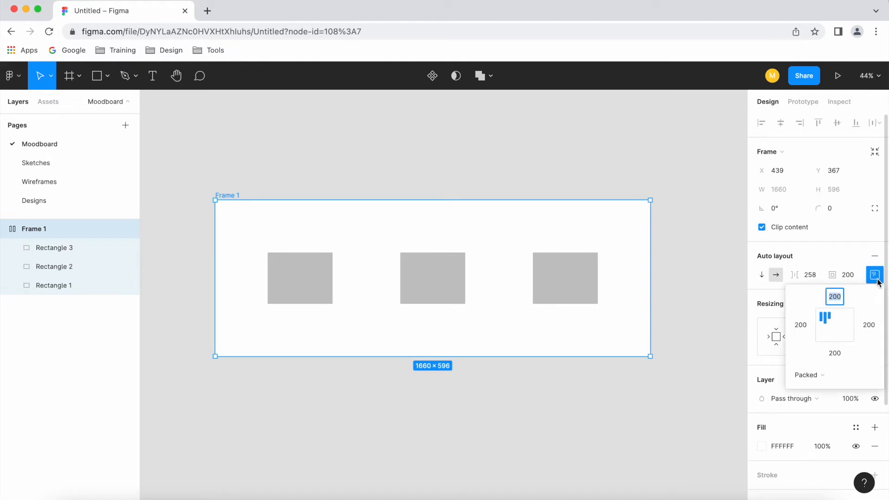
{"action": "left_click", "coordinate": [824, 375]}
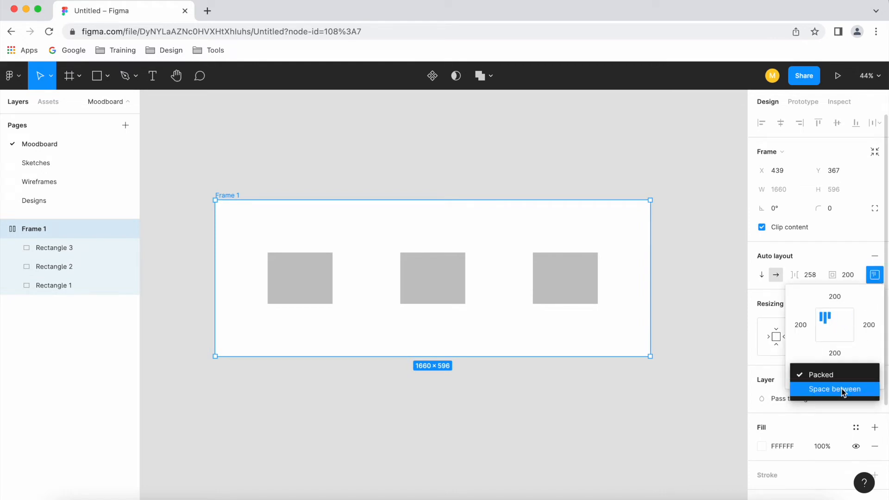
{"action": "left_click", "coordinate": [841, 388]}
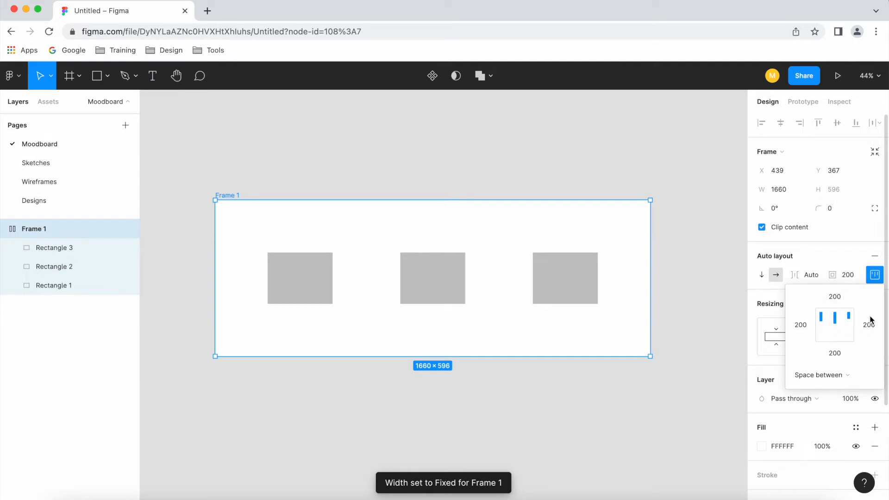
{"action": "left_click", "coordinate": [822, 331]}
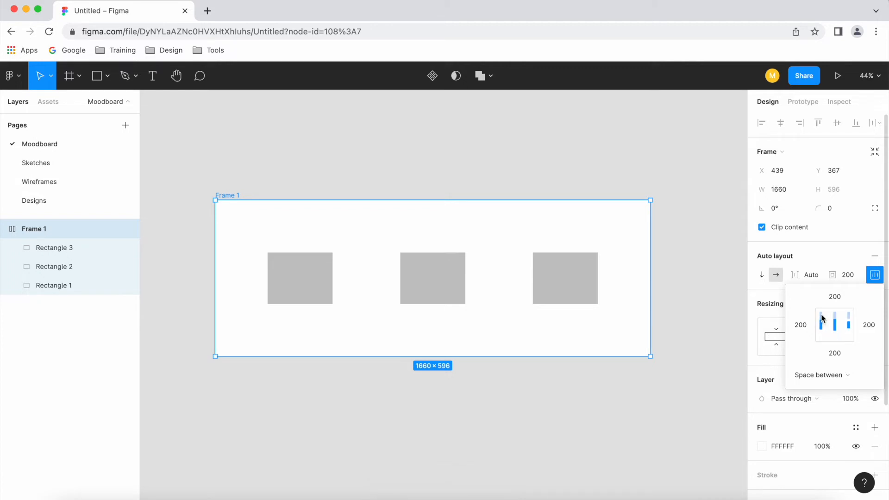
Increase Frame 1's height to about 935 and try middle and top alignment of its rectangles, ending with bottom alignment
{"action": "left_click_drag", "start_coordinate": [523, 356], "coordinate": [523, 446]}
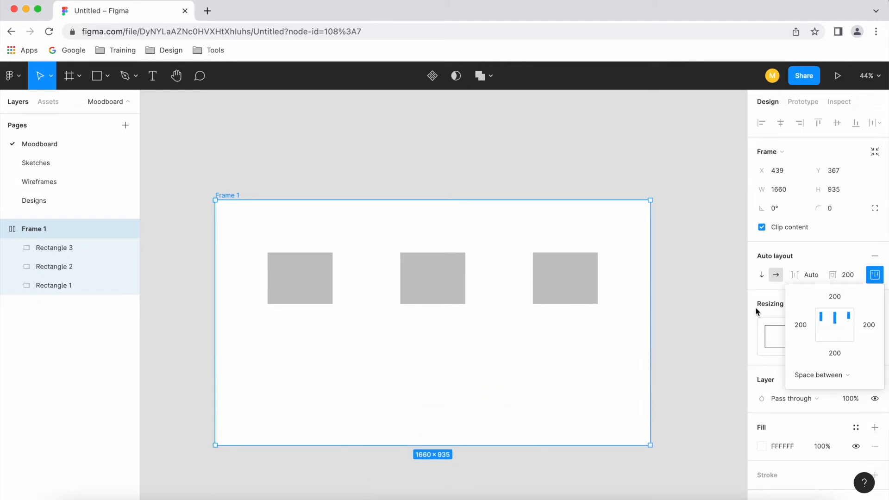
{"action": "left_click", "coordinate": [821, 331]}
{"action": "left_click", "coordinate": [822, 325]}
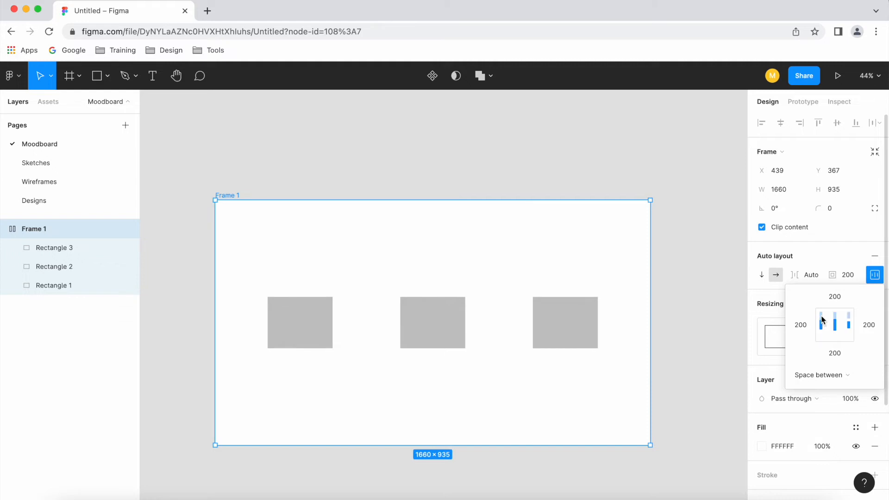
{"action": "left_click", "coordinate": [822, 318]}
{"action": "left_click", "coordinate": [823, 326]}
{"action": "left_click", "coordinate": [822, 338]}
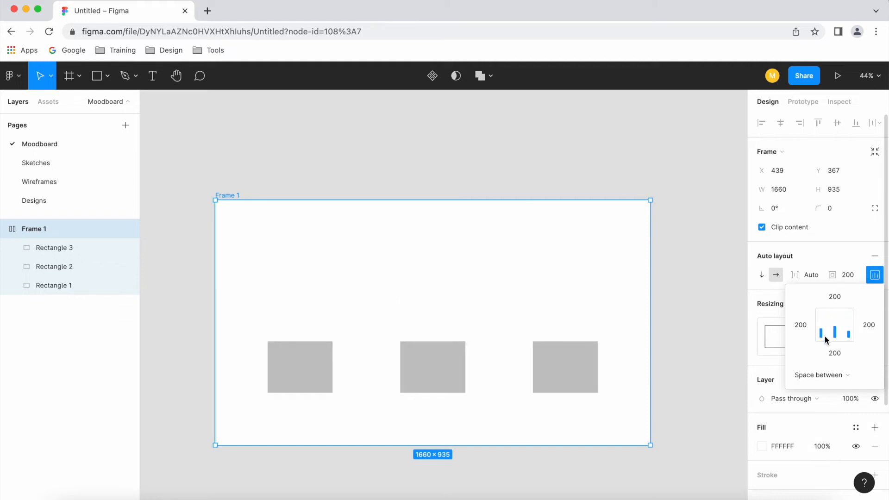
Set Frame 1's spacing mode to Packed and try different alignments of its rectangles, including top right
{"action": "left_click", "coordinate": [839, 376]}
{"action": "left_click", "coordinate": [836, 360]}
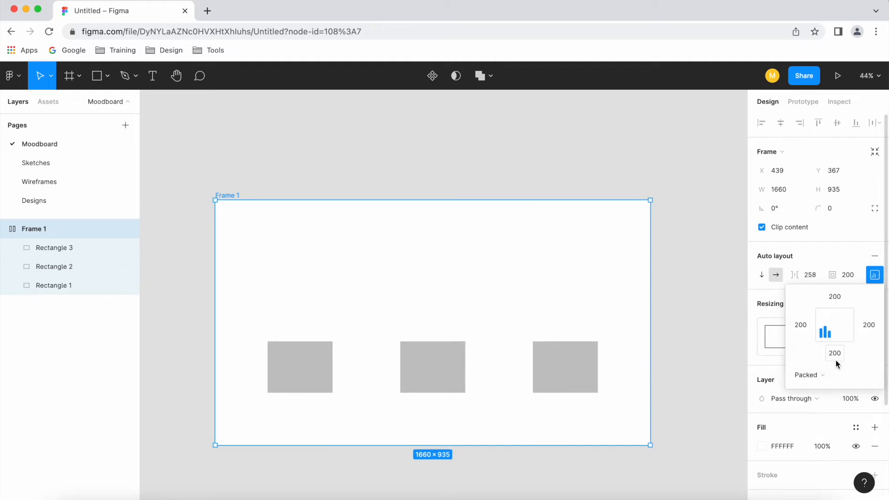
{"action": "left_click", "coordinate": [825, 326]}
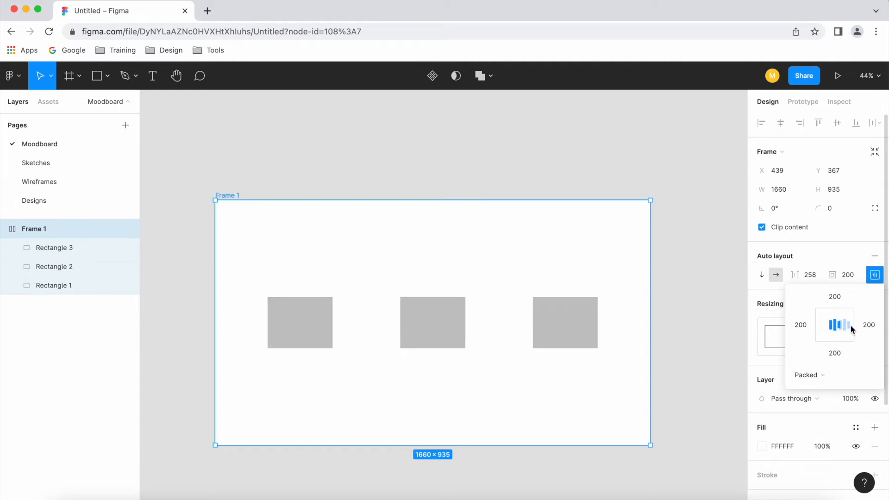
{"action": "left_click", "coordinate": [844, 316]}
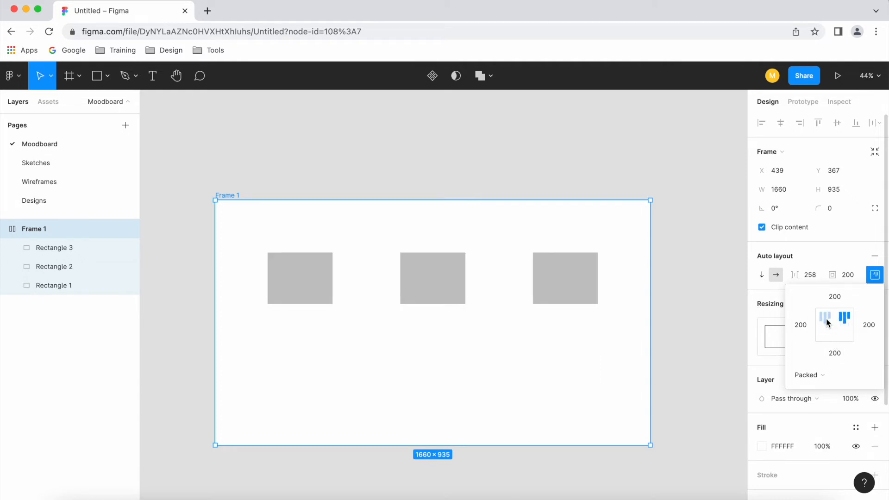
Extend Frame 1 leftward to a width of about 1872 and align its rectangles to the bottom left
{"action": "left_click_drag", "start_coordinate": [218, 292], "coordinate": [159, 294]}
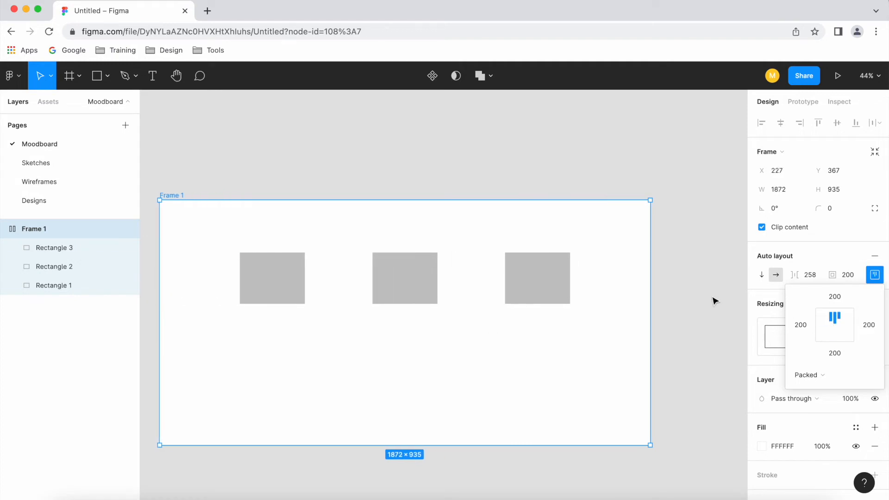
{"action": "left_click", "coordinate": [821, 337]}
{"action": "left_click", "coordinate": [690, 303]}
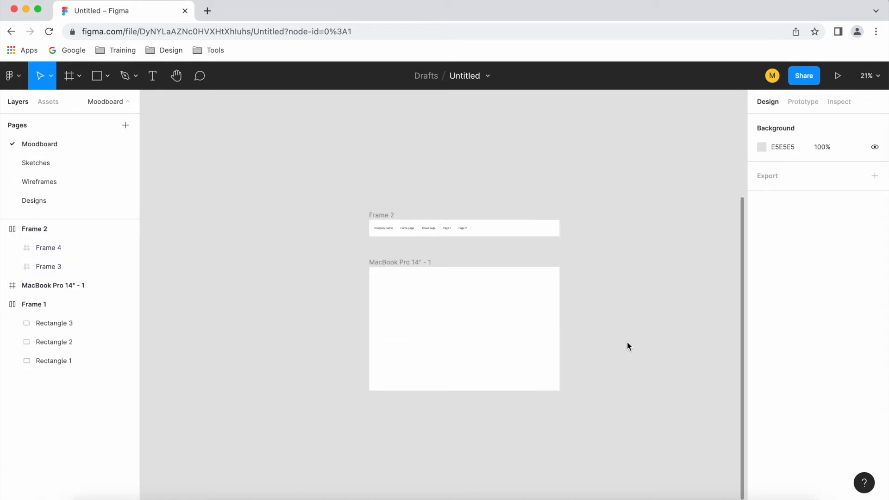
Examine Frame 2, the navigation bar, and the layers inside its nested Frame 3 and Frame 4
{"action": "scroll", "coordinate": [510, 326], "scroll_direction": "up", "scroll_amount": 2}
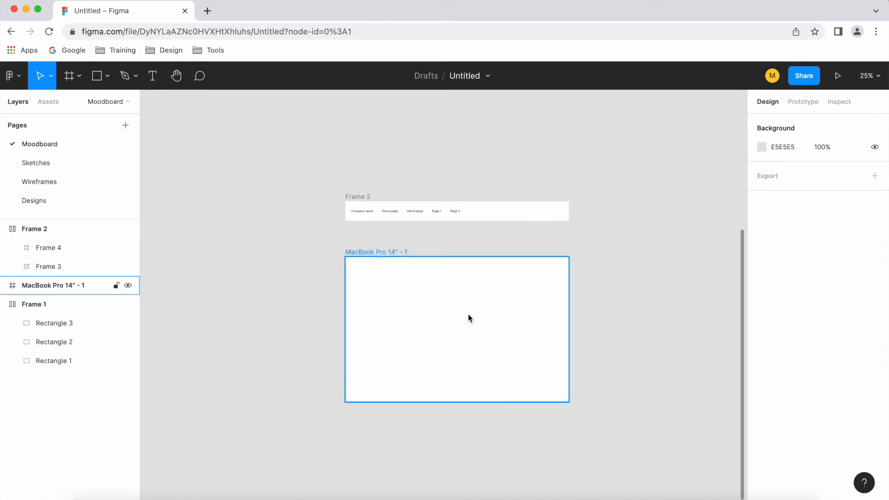
{"action": "scroll", "coordinate": [427, 190], "scroll_direction": "up", "scroll_amount": 5}
{"action": "scroll", "coordinate": [574, 210], "scroll_direction": "up", "scroll_amount": 2}
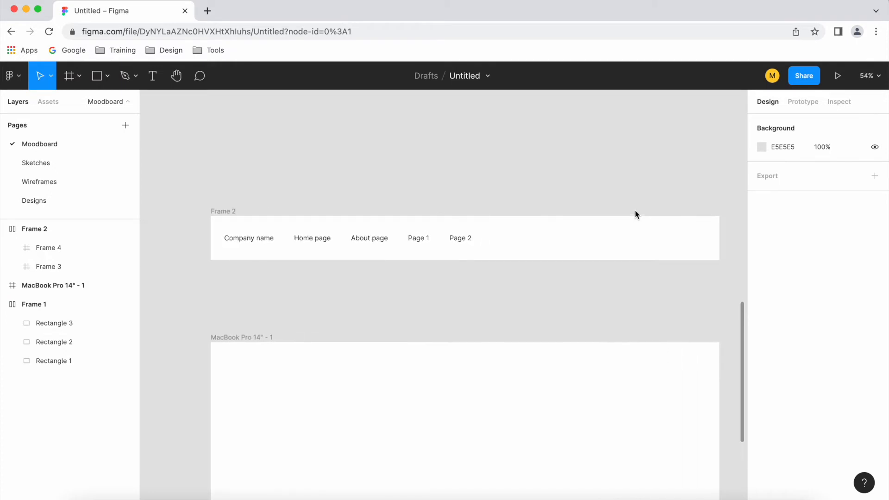
{"action": "left_click", "coordinate": [224, 209]}
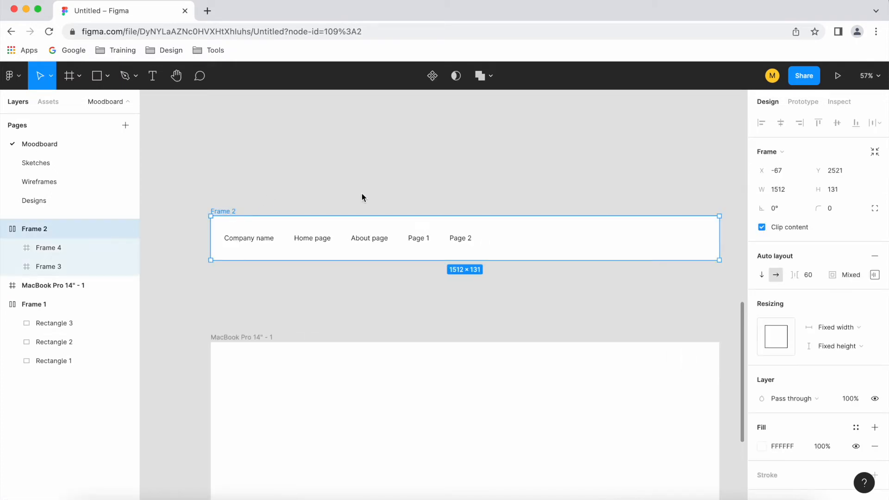
{"action": "left_click", "coordinate": [309, 185]}
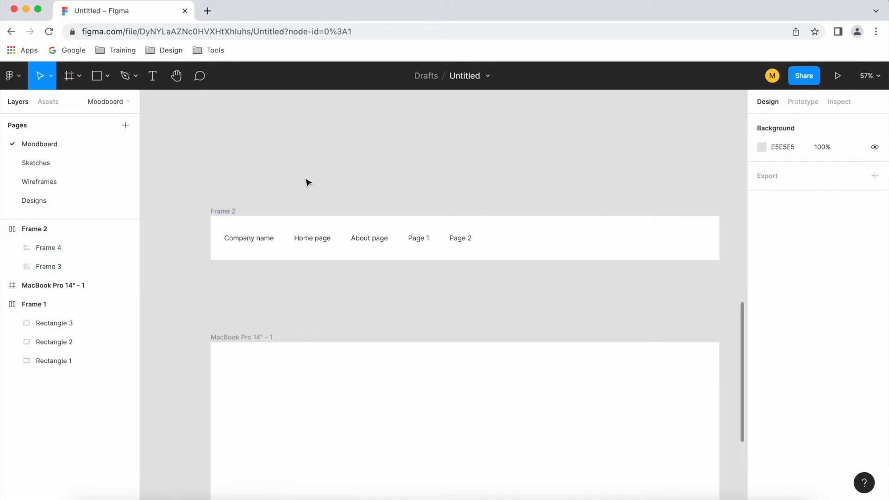
{"action": "left_click", "coordinate": [232, 214]}
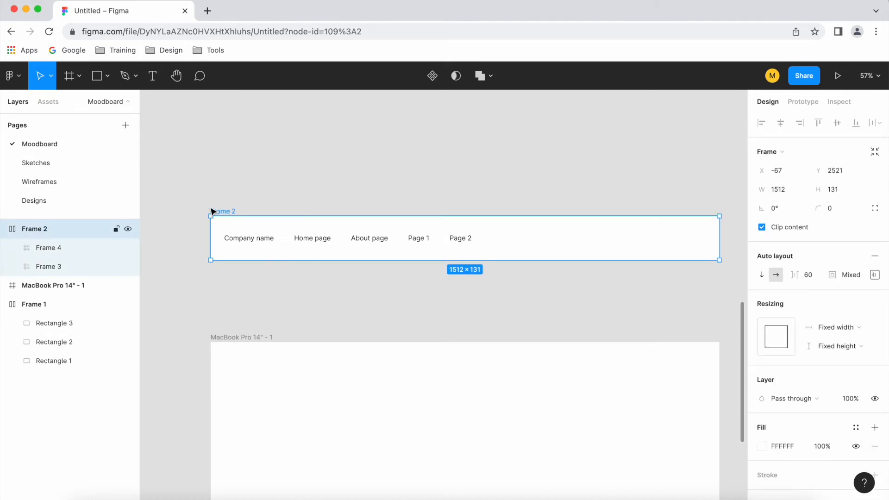
{"action": "left_click", "coordinate": [258, 243]}
{"action": "left_click", "coordinate": [13, 268]}
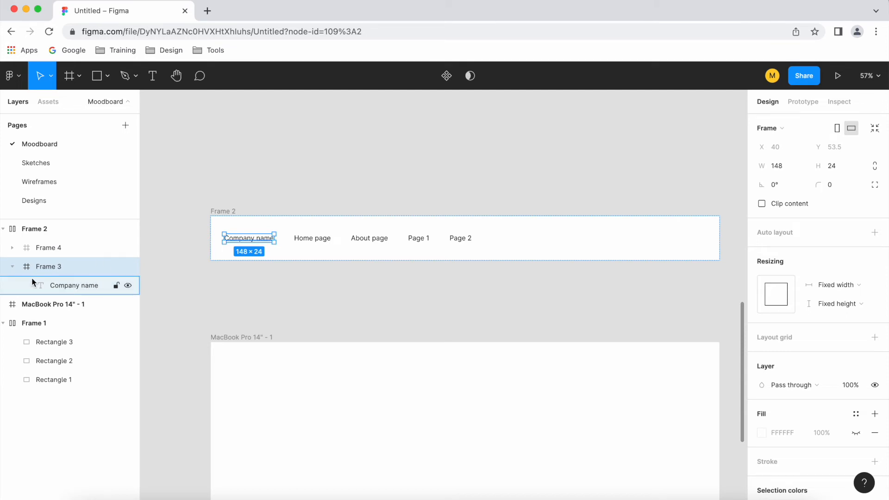
{"action": "left_click", "coordinate": [13, 248]}
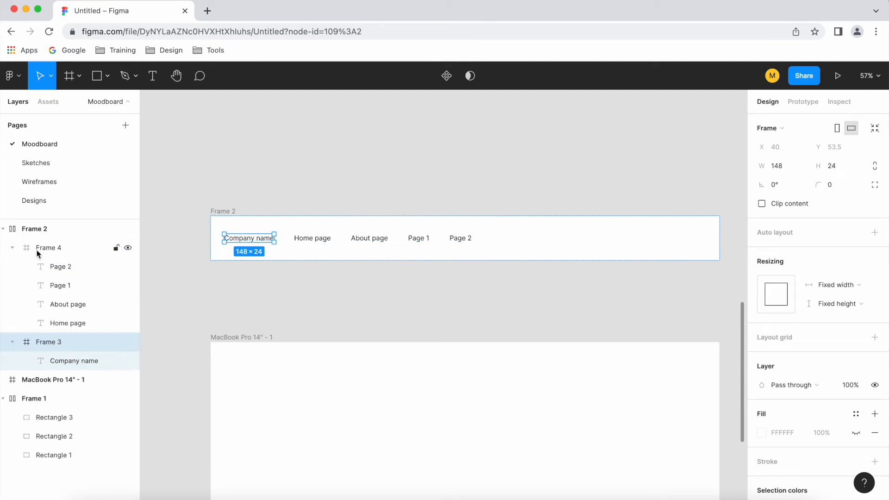
{"action": "left_click", "coordinate": [50, 247]}
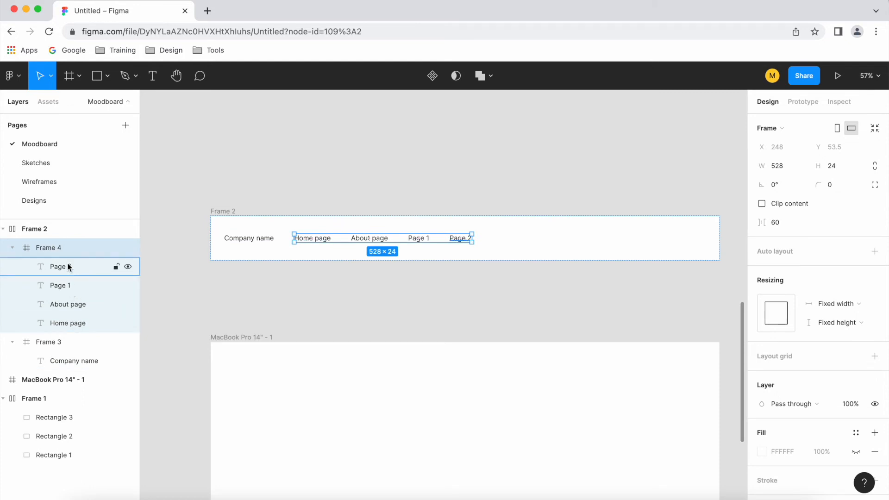
{"action": "left_click", "coordinate": [337, 181]}
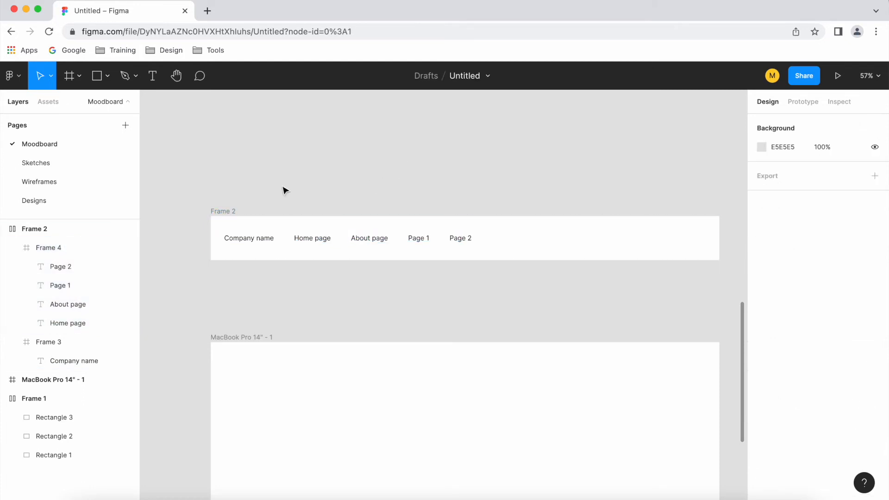
Collapse the nested frames of Frame 2 and set its auto layout spacing mode to Space between
{"action": "left_click", "coordinate": [225, 213]}
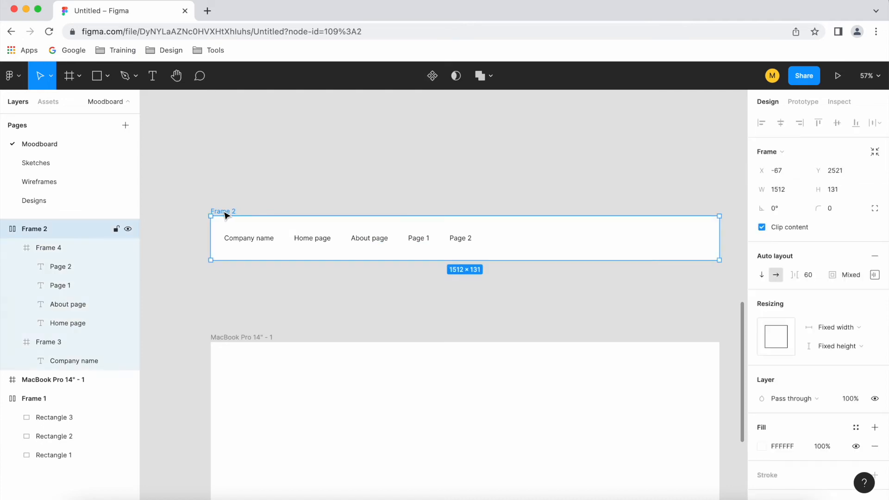
{"action": "left_click", "coordinate": [12, 247]}
{"action": "left_click", "coordinate": [13, 268]}
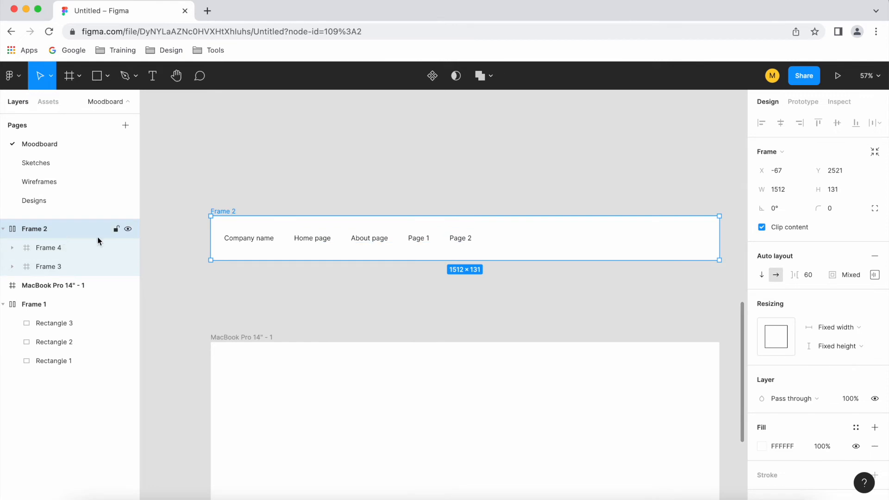
{"action": "left_click", "coordinate": [877, 277]}
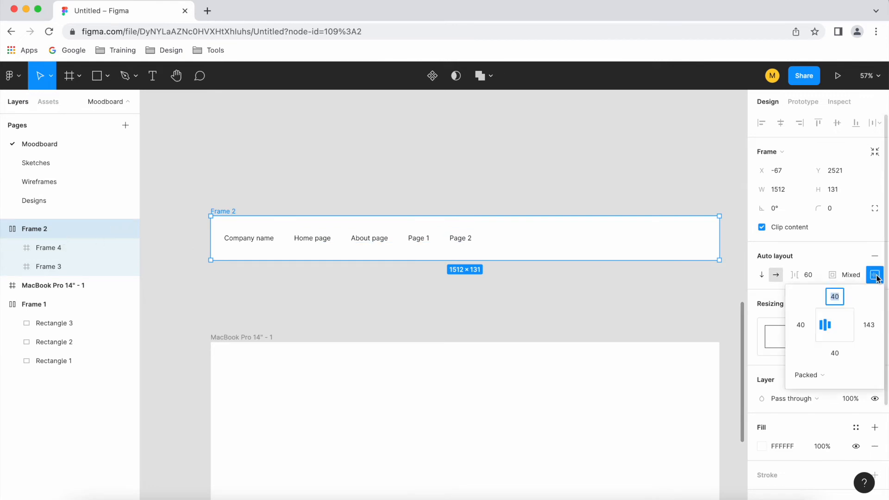
{"action": "left_click", "coordinate": [822, 376]}
{"action": "left_click", "coordinate": [830, 390]}
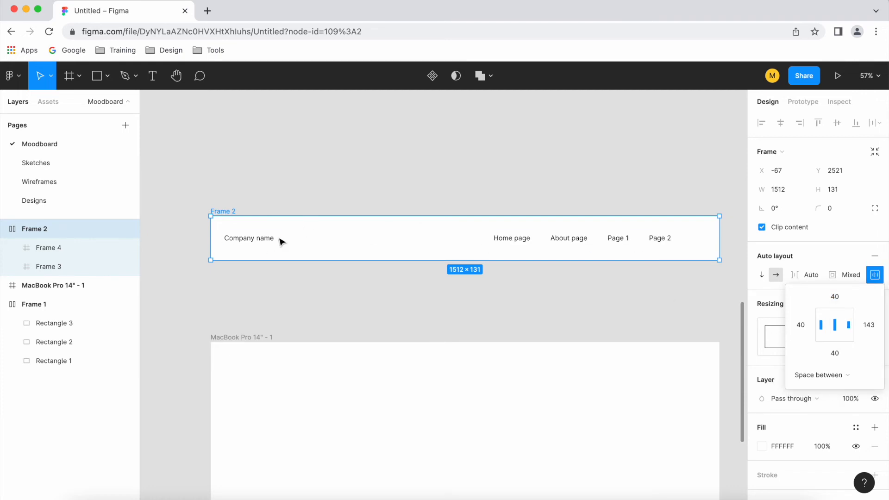
{"action": "left_click", "coordinate": [393, 289]}
Move the Frame 2 navigation bar into the MacBook Pro 14" - 1 frame and place it flush with the frame's top edge
{"action": "left_click_drag", "start_coordinate": [231, 214], "coordinate": [232, 350]}
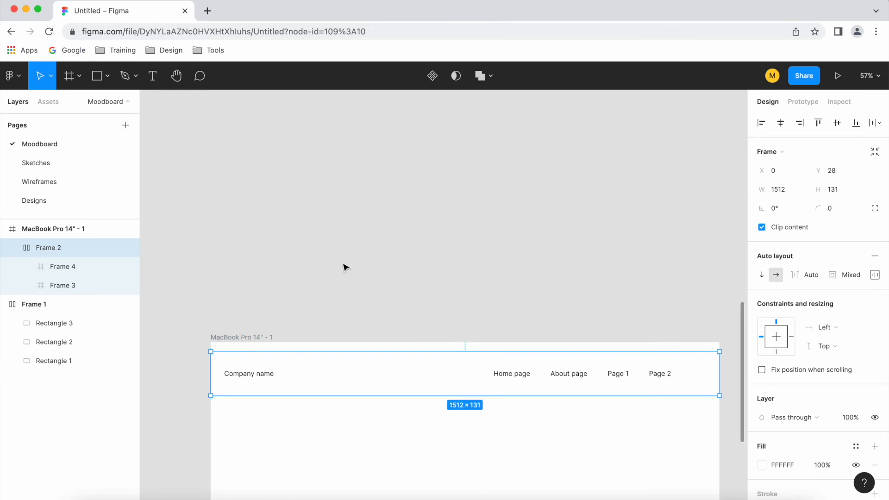
{"action": "scroll", "coordinate": [346, 268], "scroll_direction": "down", "scroll_amount": 1}
{"action": "left_click_drag", "start_coordinate": [385, 350], "coordinate": [386, 343]}
{"action": "scroll", "coordinate": [263, 238], "scroll_direction": "down", "scroll_amount": 5}
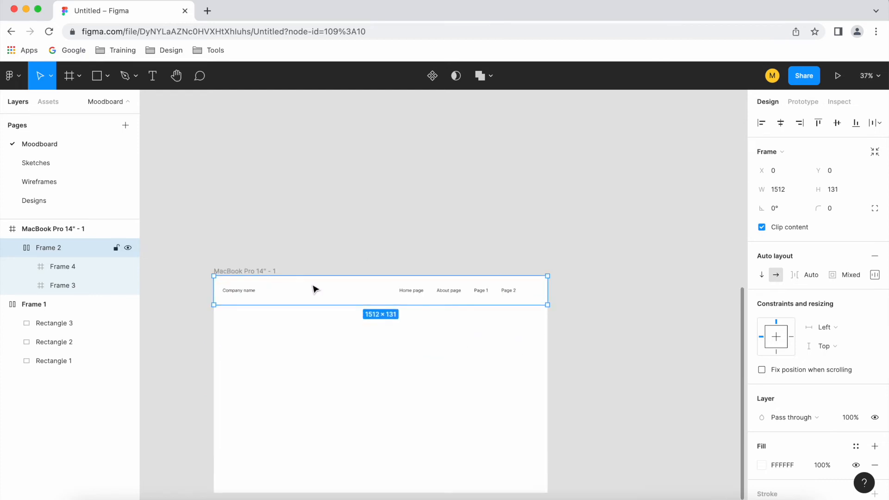
Set the horizontal constraint of the navigation bar Frame 2 to Left and right
{"action": "left_click", "coordinate": [276, 234]}
{"action": "left_click", "coordinate": [254, 290]}
{"action": "scroll", "coordinate": [260, 317], "scroll_direction": "up", "scroll_amount": 1}
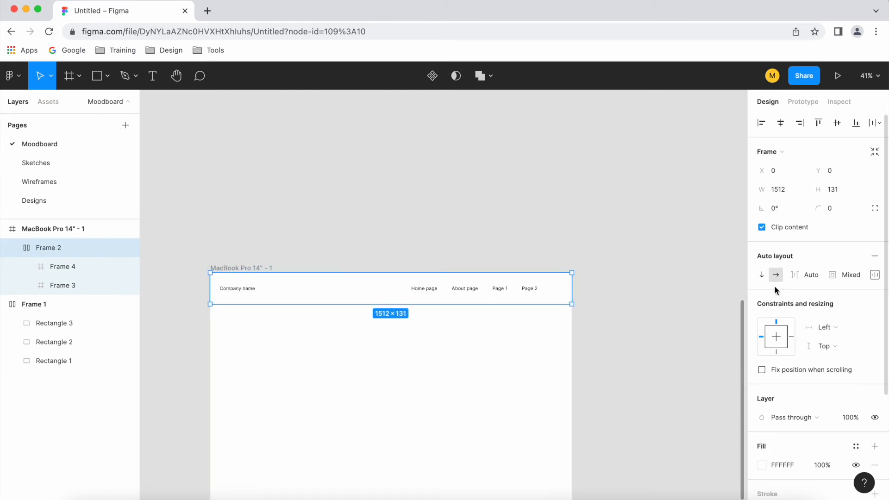
{"action": "left_click", "coordinate": [837, 328]}
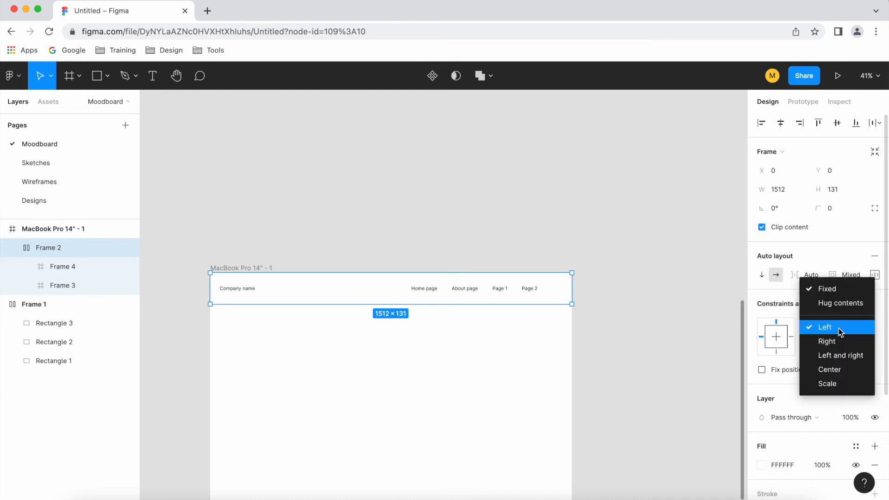
{"action": "left_click", "coordinate": [855, 359]}
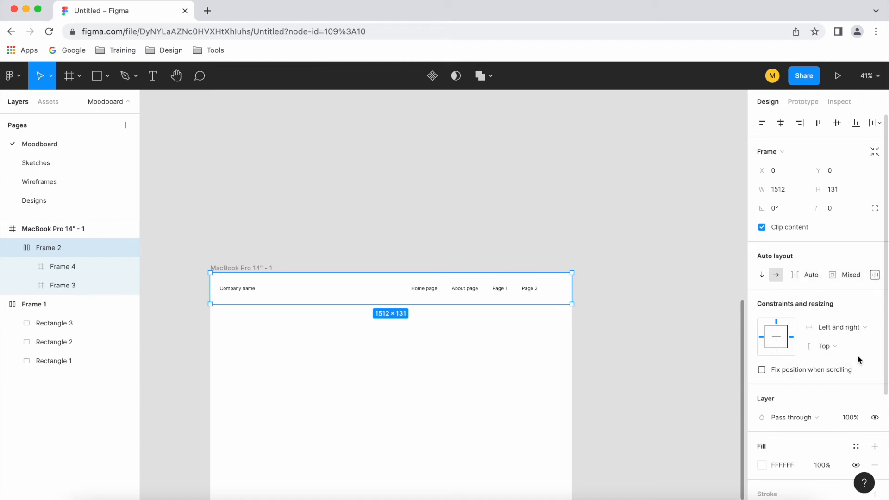
Widen the MacBook Pro 14" - 1 frame to about 1577 to test the navigation bar's response
{"action": "left_click", "coordinate": [482, 199]}
{"action": "scroll", "coordinate": [491, 202], "scroll_direction": "down", "scroll_amount": 3}
{"action": "left_click", "coordinate": [244, 184]}
{"action": "mouse_move", "coordinate": [574, 257]}
{"action": "left_mouse_down"}
{"action": "mouse_move", "coordinate": [454, 257]}
{"action": "mouse_move", "coordinate": [665, 258]}
{"action": "mouse_move", "coordinate": [438, 258]}
{"action": "mouse_move", "coordinate": [469, 259]}
{"action": "mouse_move", "coordinate": [632, 260]}
{"action": "mouse_move", "coordinate": [431, 248]}
{"action": "mouse_move", "coordinate": [596, 248]}
{"action": "mouse_move", "coordinate": [587, 250]}
{"action": "left_mouse_up"}
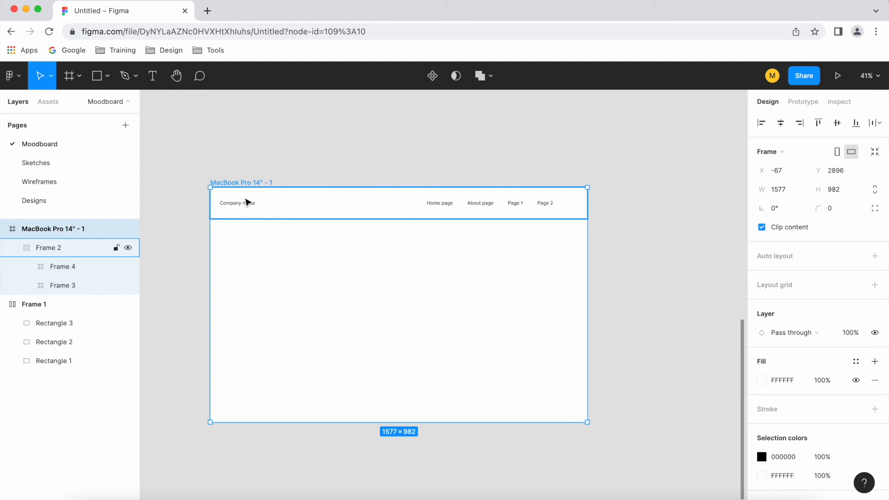
Duplicate the MacBook Pro 14" - 1 frame and narrow the copy to a width of about 1051
{"action": "scroll", "coordinate": [255, 213], "scroll_direction": "down", "scroll_amount": 2}
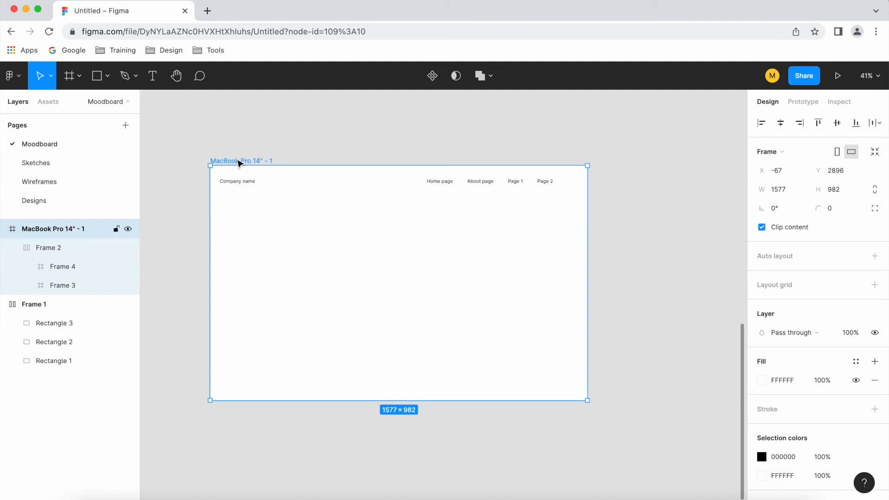
{"action": "key", "text": "super+d"}
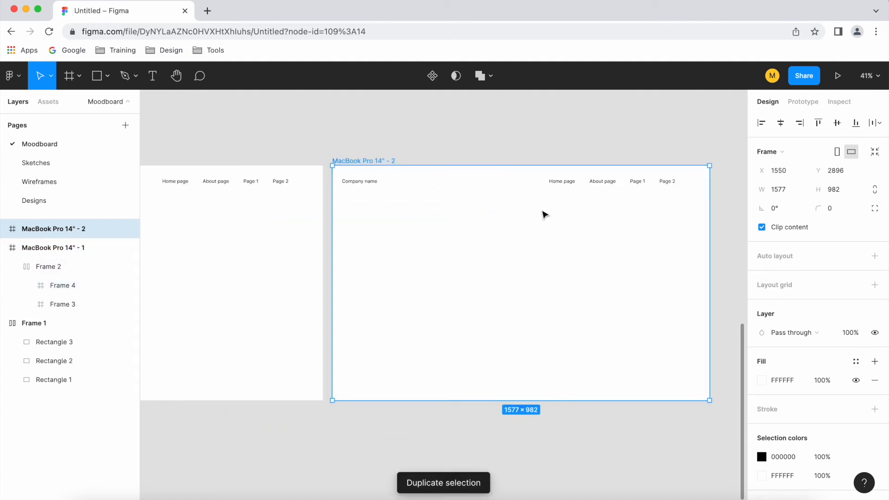
{"action": "left_click_drag", "start_coordinate": [709, 206], "coordinate": [584, 204]}
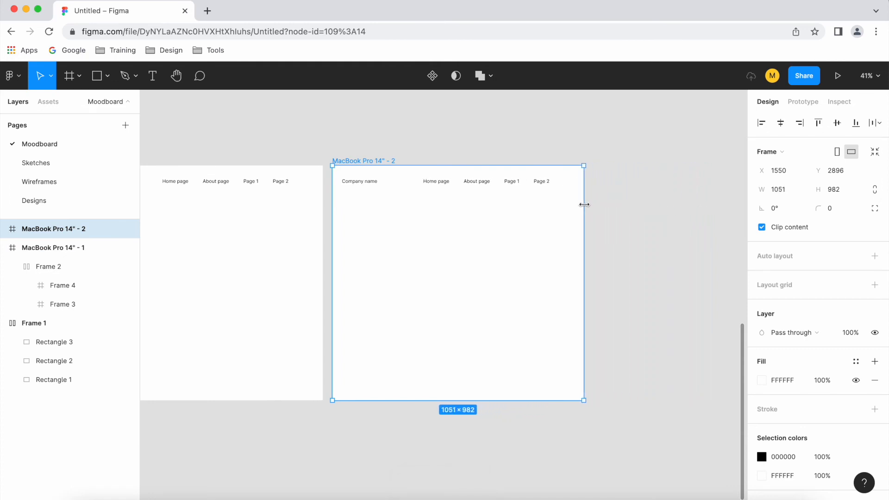
{"action": "left_click", "coordinate": [421, 190]}
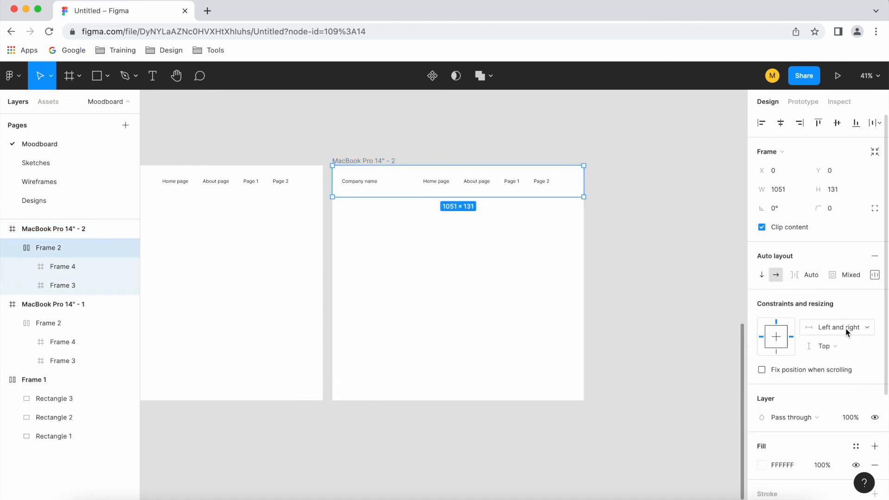
{"action": "left_click", "coordinate": [365, 162]}
{"action": "mouse_move", "coordinate": [587, 260]}
{"action": "left_mouse_down"}
{"action": "mouse_move", "coordinate": [559, 237]}
{"action": "mouse_move", "coordinate": [589, 268]}
{"action": "mouse_move", "coordinate": [665, 270]}
{"action": "mouse_move", "coordinate": [565, 268]}
{"action": "mouse_move", "coordinate": [717, 274]}
{"action": "mouse_move", "coordinate": [583, 266]}
{"action": "left_mouse_up"}
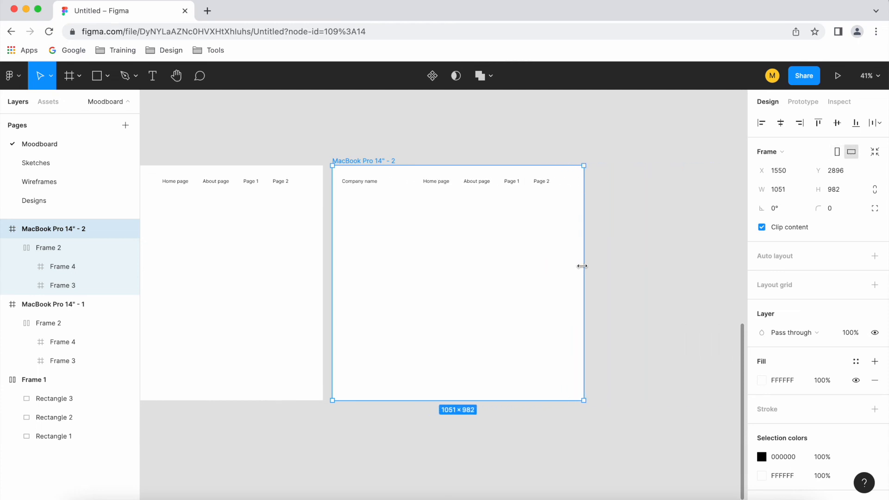
{"action": "key", "text": "Escape"}
Add auto layout to Frame 4, the group of page links in the MacBook Pro 14" - 2 navigation bar
{"action": "scroll", "coordinate": [546, 211], "scroll_direction": "up", "scroll_amount": 10}
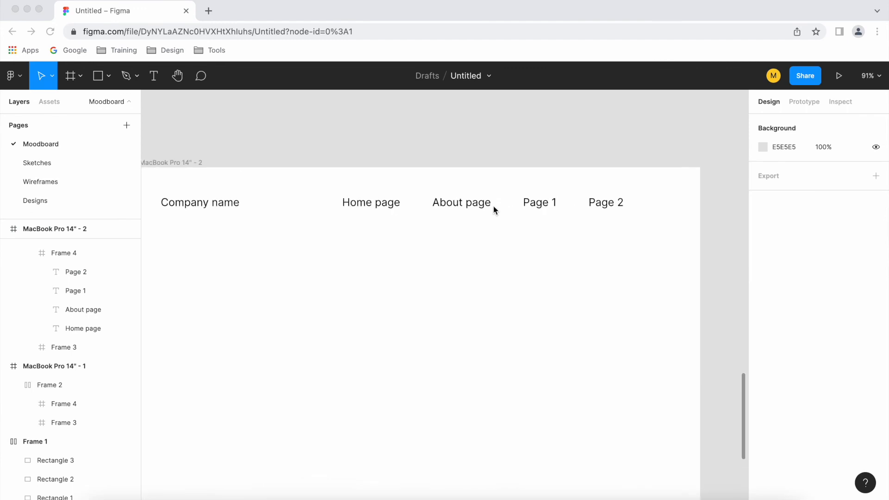
{"action": "left_click", "coordinate": [371, 205]}
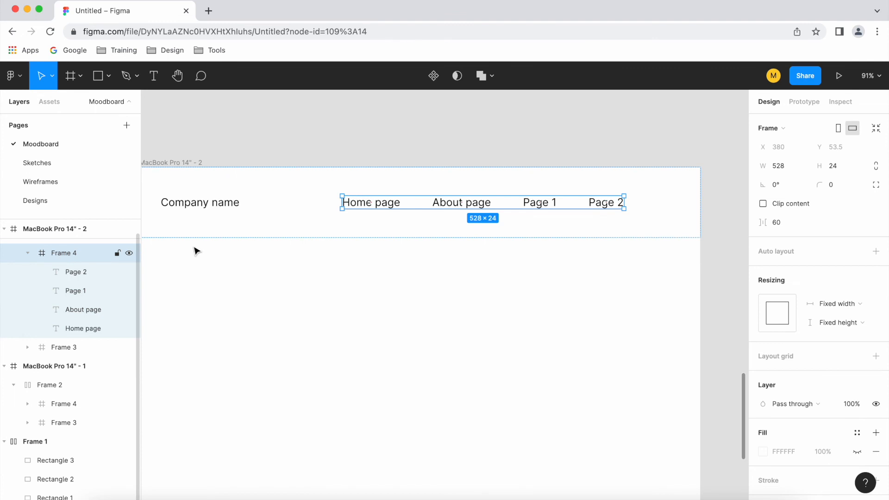
{"action": "left_click", "coordinate": [876, 253]}
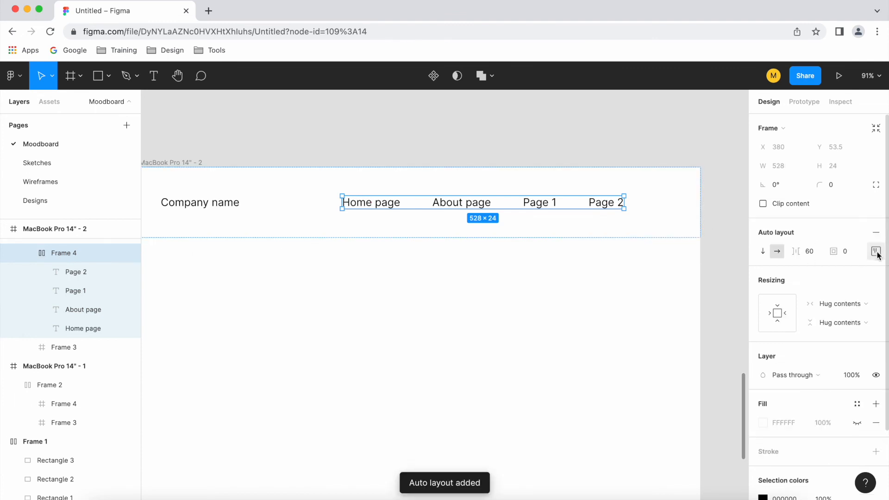
Reorder the page links inside Frame 4 of MacBook Pro 14" - 2 to About page, Page 2, Page 1, Home page
{"action": "left_click", "coordinate": [472, 205]}
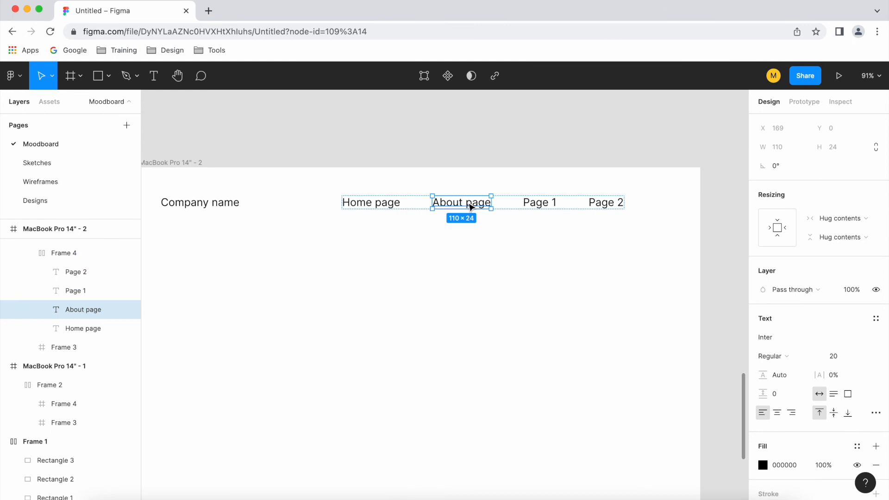
{"action": "left_click_drag", "start_coordinate": [470, 206], "coordinate": [383, 207]}
{"action": "left_click_drag", "start_coordinate": [545, 210], "coordinate": [453, 206]}
{"action": "left_click", "coordinate": [606, 204]}
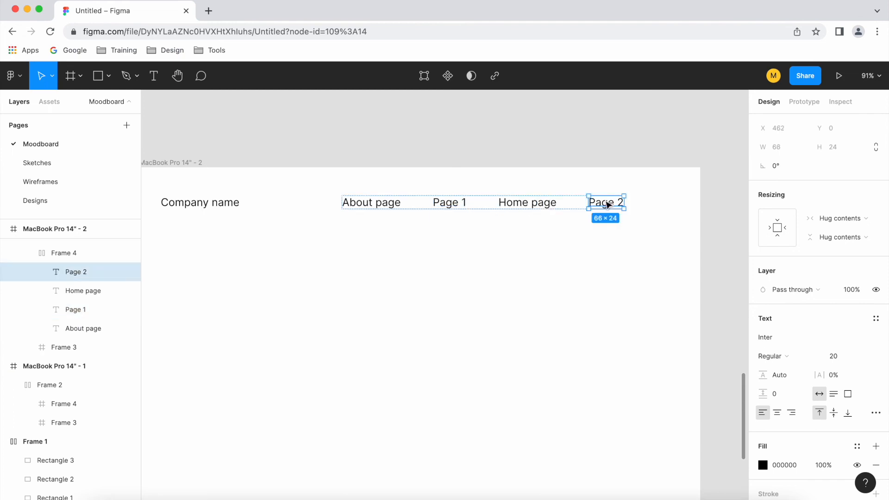
{"action": "left_click_drag", "start_coordinate": [606, 204], "coordinate": [526, 204]}
{"action": "left_click_drag", "start_coordinate": [461, 204], "coordinate": [546, 208]}
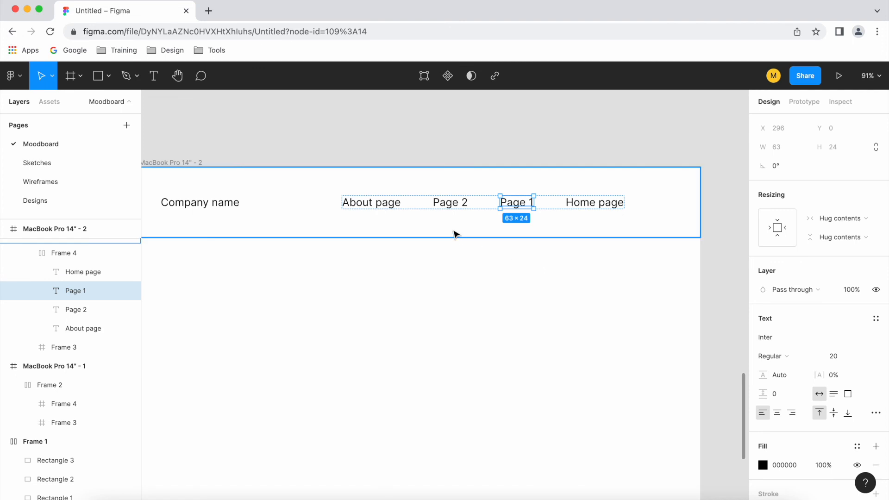
{"action": "left_click", "coordinate": [65, 254]}
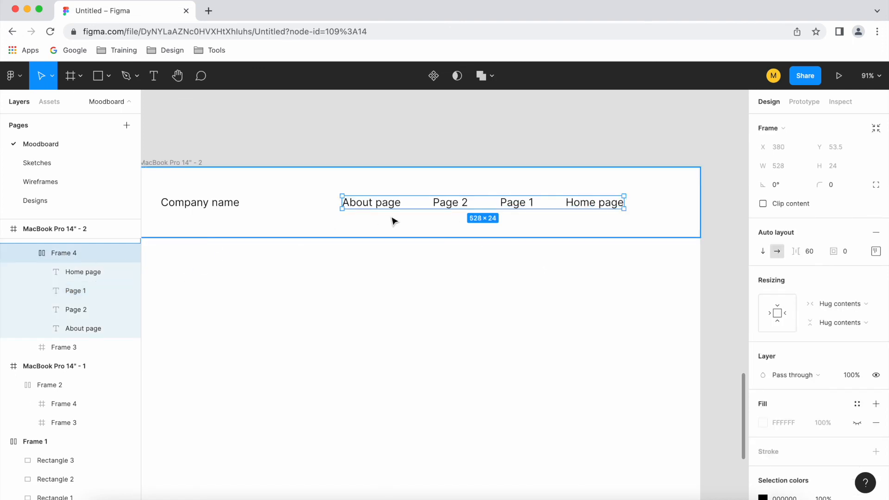
{"action": "scroll", "coordinate": [457, 208], "scroll_direction": "down", "scroll_amount": 5}
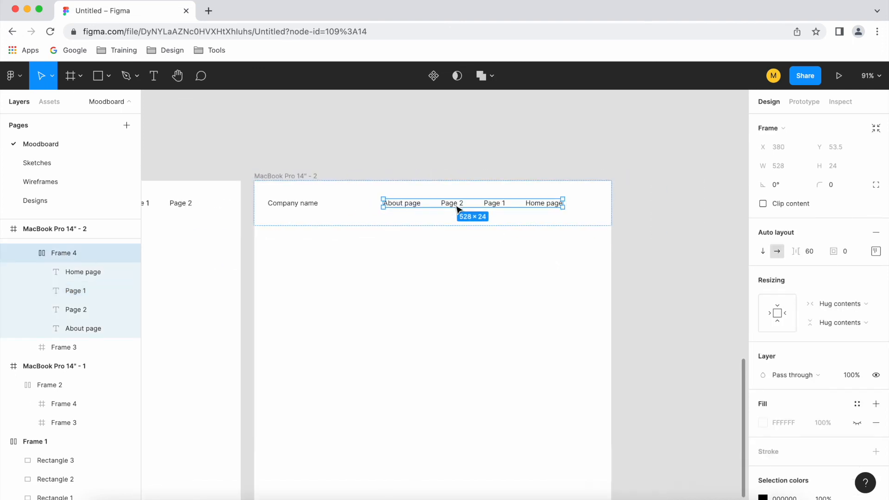
{"action": "left_click", "coordinate": [626, 284]}
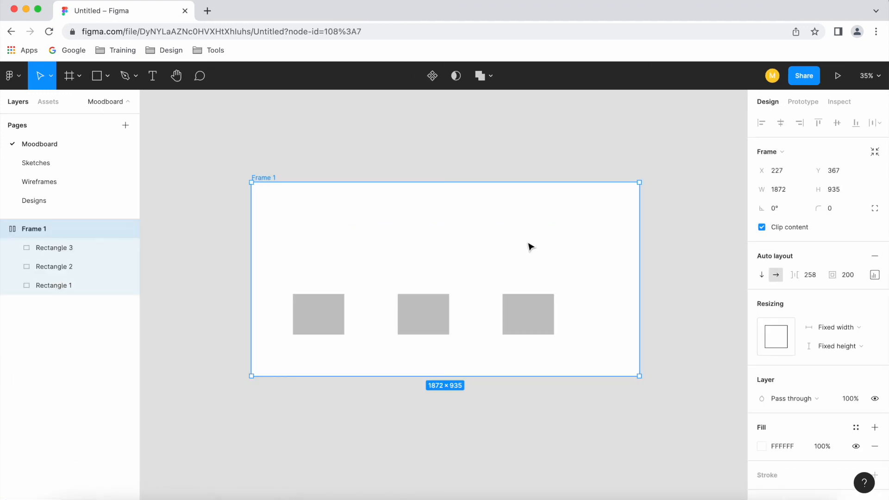
{"action": "scroll", "coordinate": [493, 233], "scroll_direction": "up", "scroll_amount": 2}
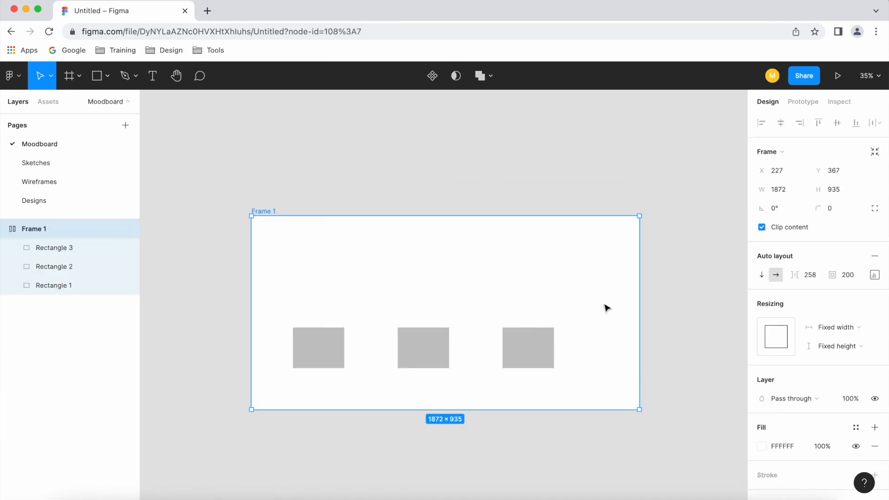